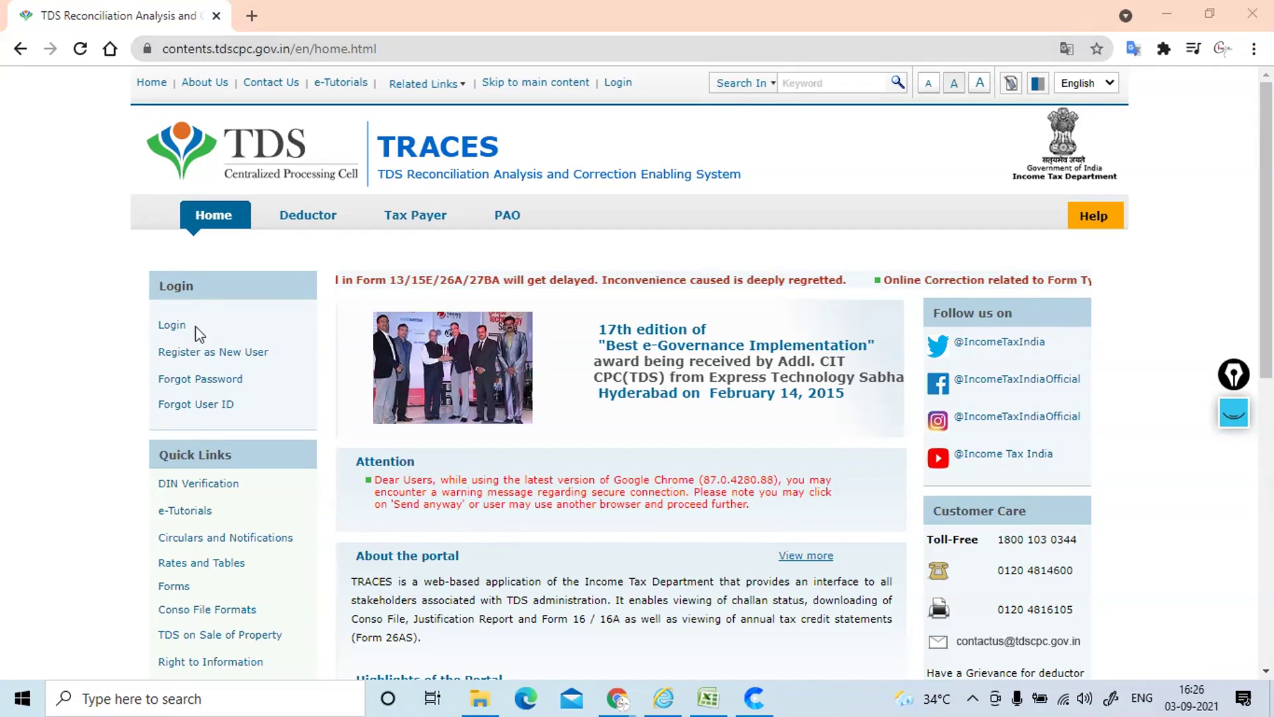
# Step: Choose Deductor under Register as New User to start deductor registration
pyautogui.click(226, 357)
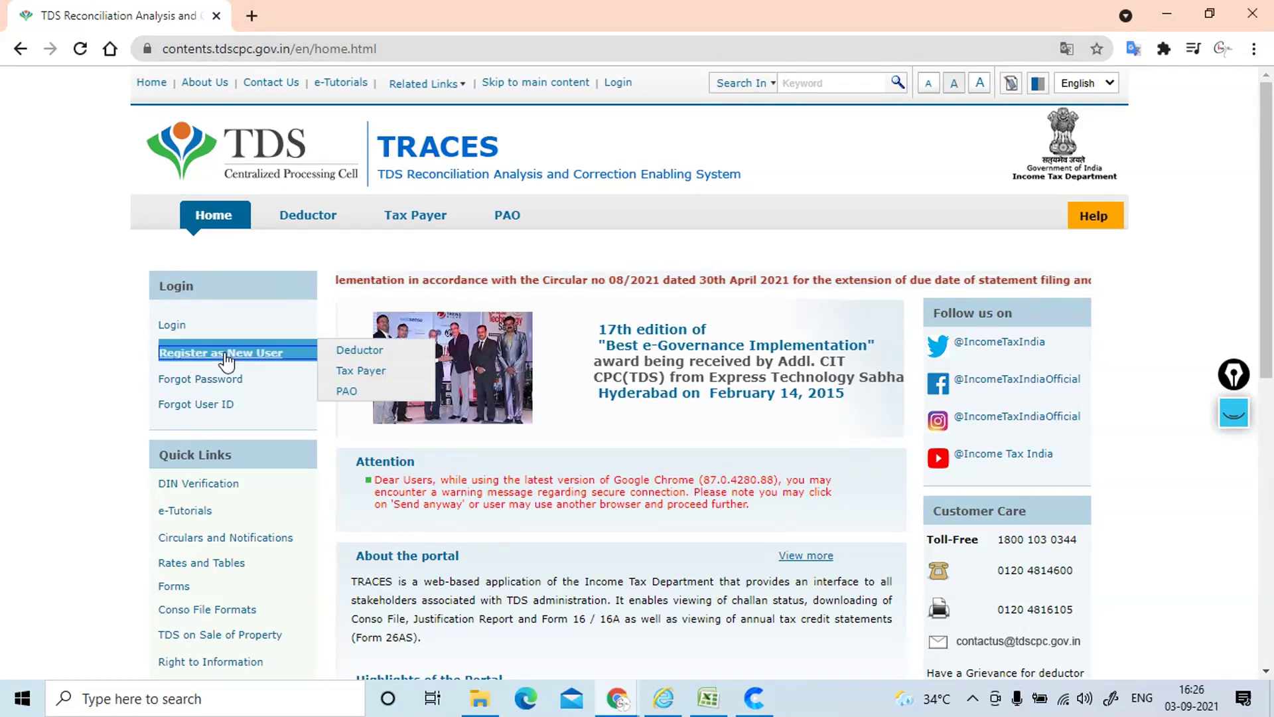
pyautogui.moveTo(233, 355)
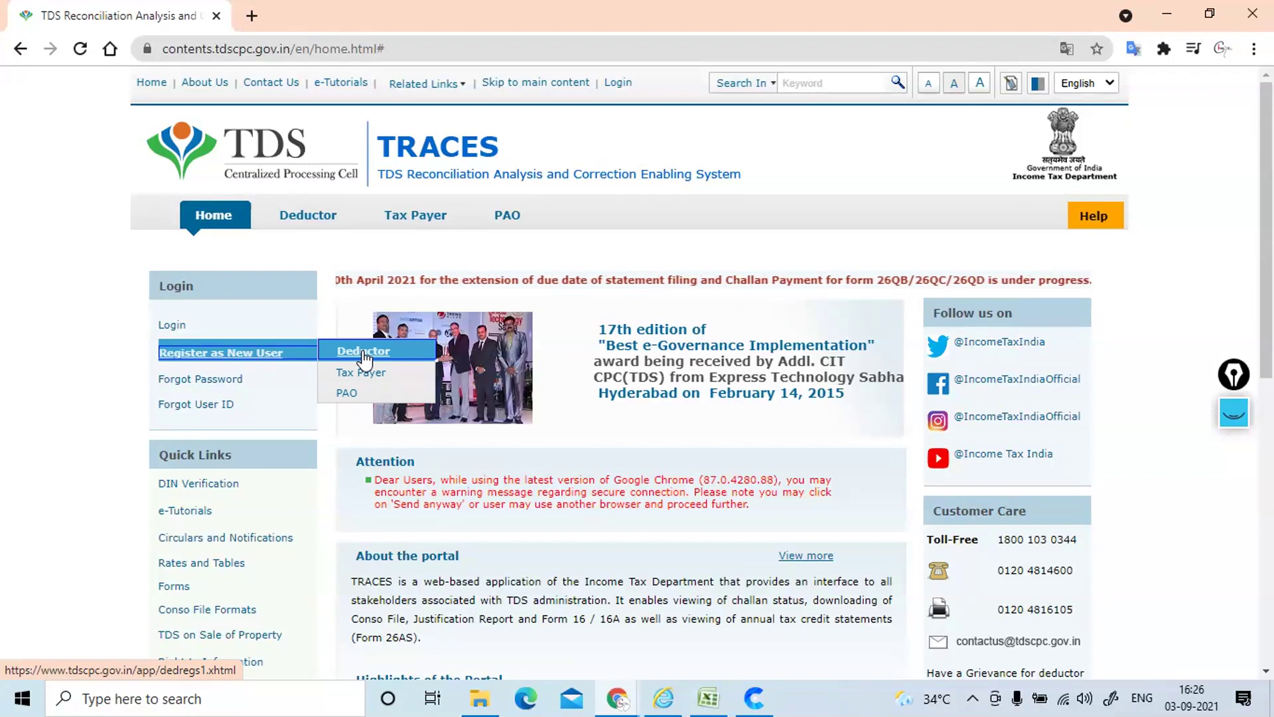
pyautogui.click(364, 359)
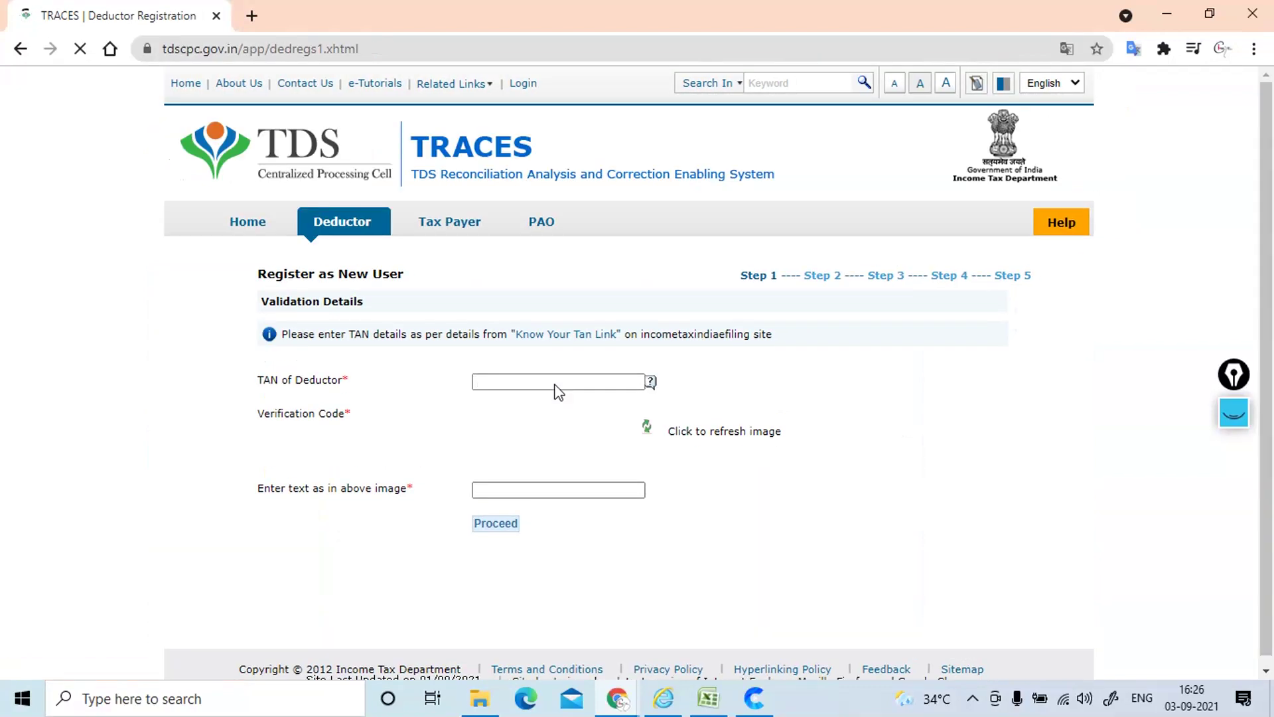
# Step: Copy the TAN from the TCS receipt PDF into the TAN of Deductor field
pyautogui.click(550, 374)
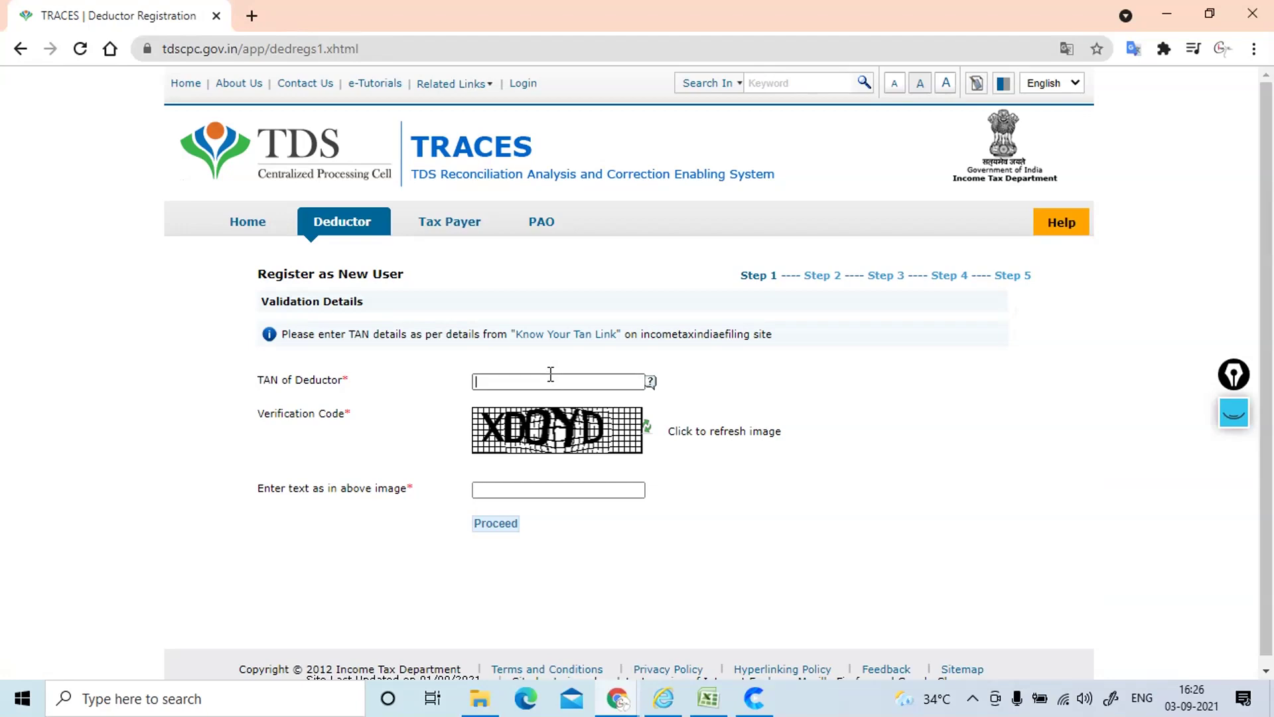
pyautogui.hotkey('alt', 'Tab')
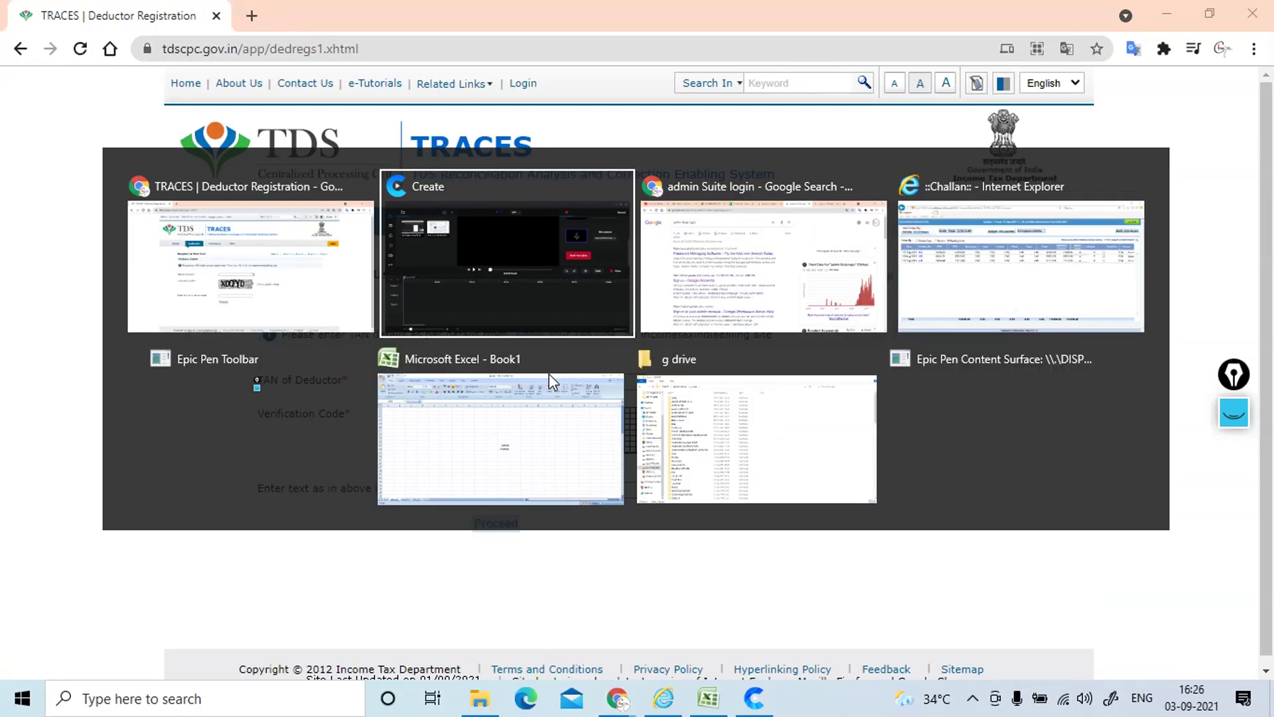
pyautogui.hotkey('alt', 'Tab')
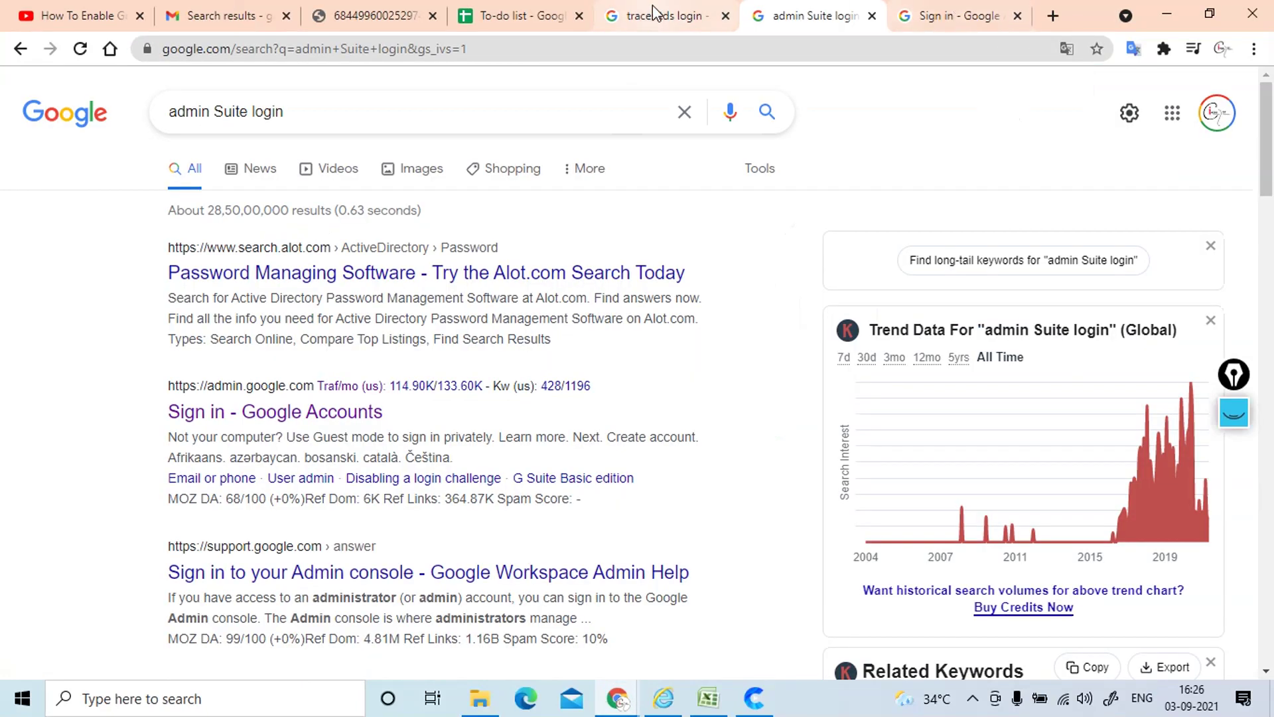
pyautogui.click(377, 16)
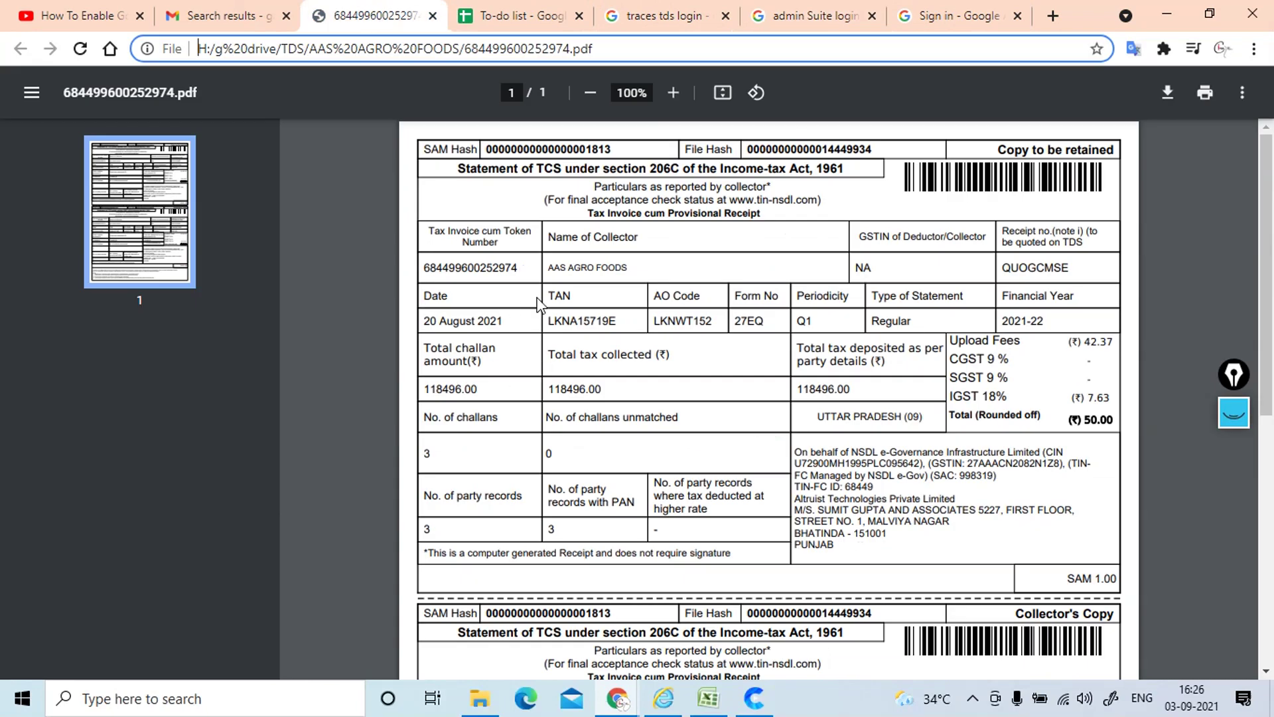
pyautogui.click(546, 323)
pyautogui.moveTo(547, 323); pyautogui.dragTo(616, 319)
pyautogui.hotkey('ctrl', 'c')
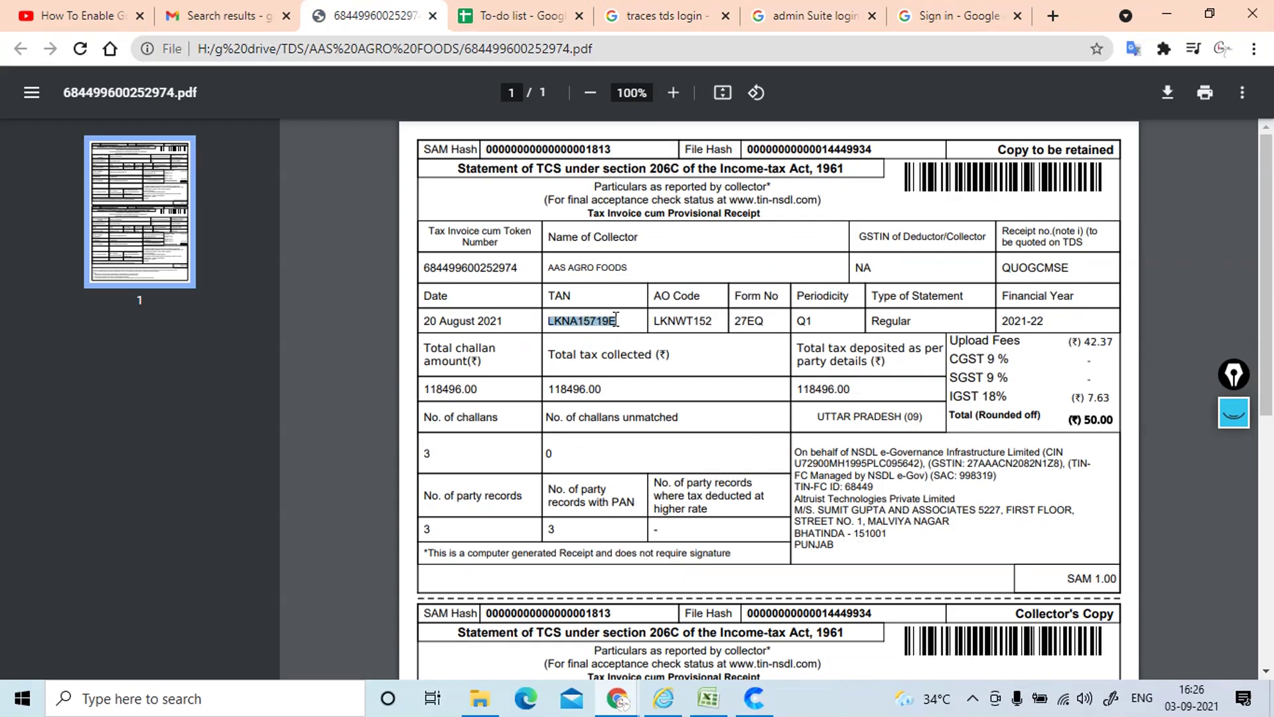
pyautogui.hotkey('alt', 'Tab')
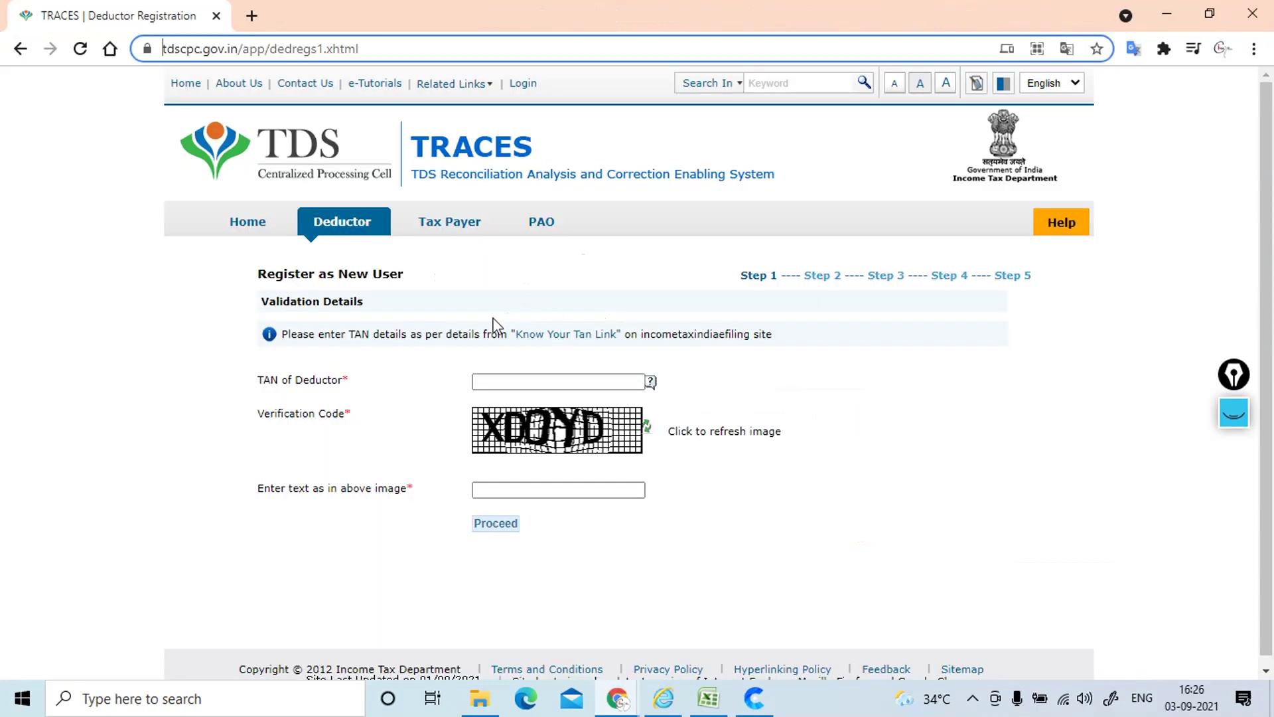
pyautogui.click(490, 381)
pyautogui.hotkey('ctrl', 'v')
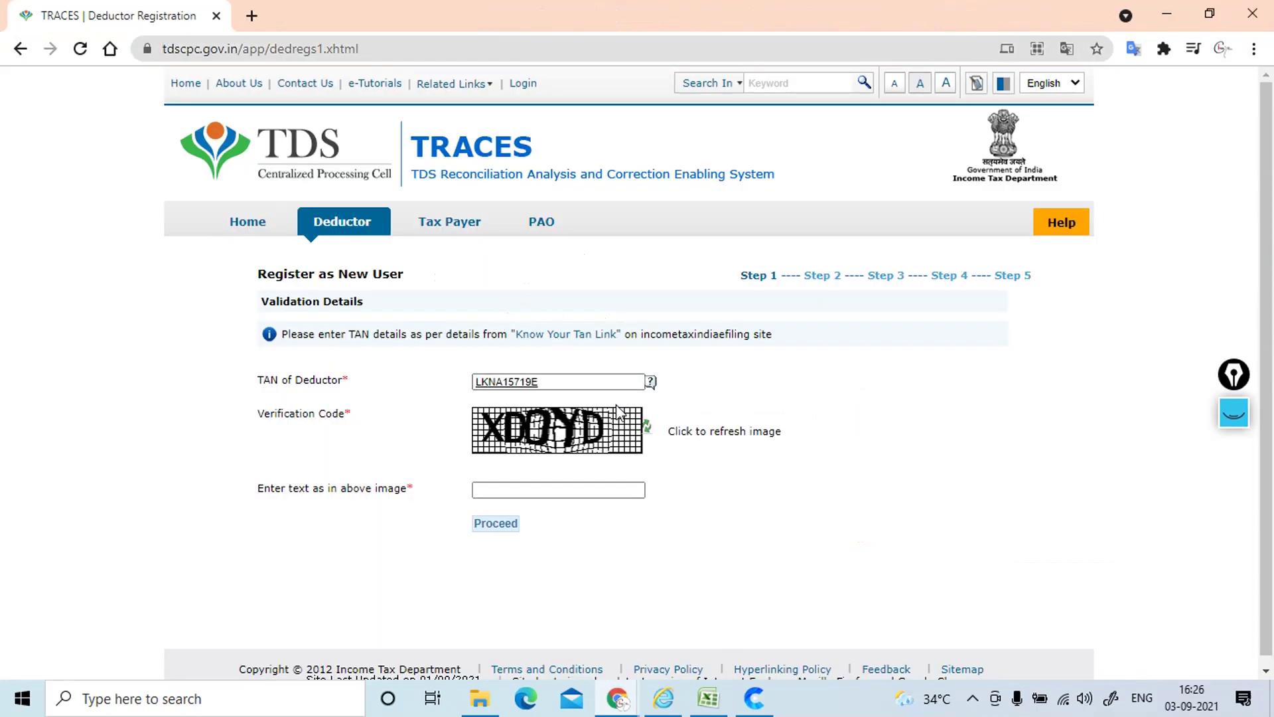
# Step: Refresh the verification image, enter code XFWW6, and submit the TAN validation
pyautogui.click(516, 492)
pyautogui.write('XD')
pyautogui.click(648, 428)
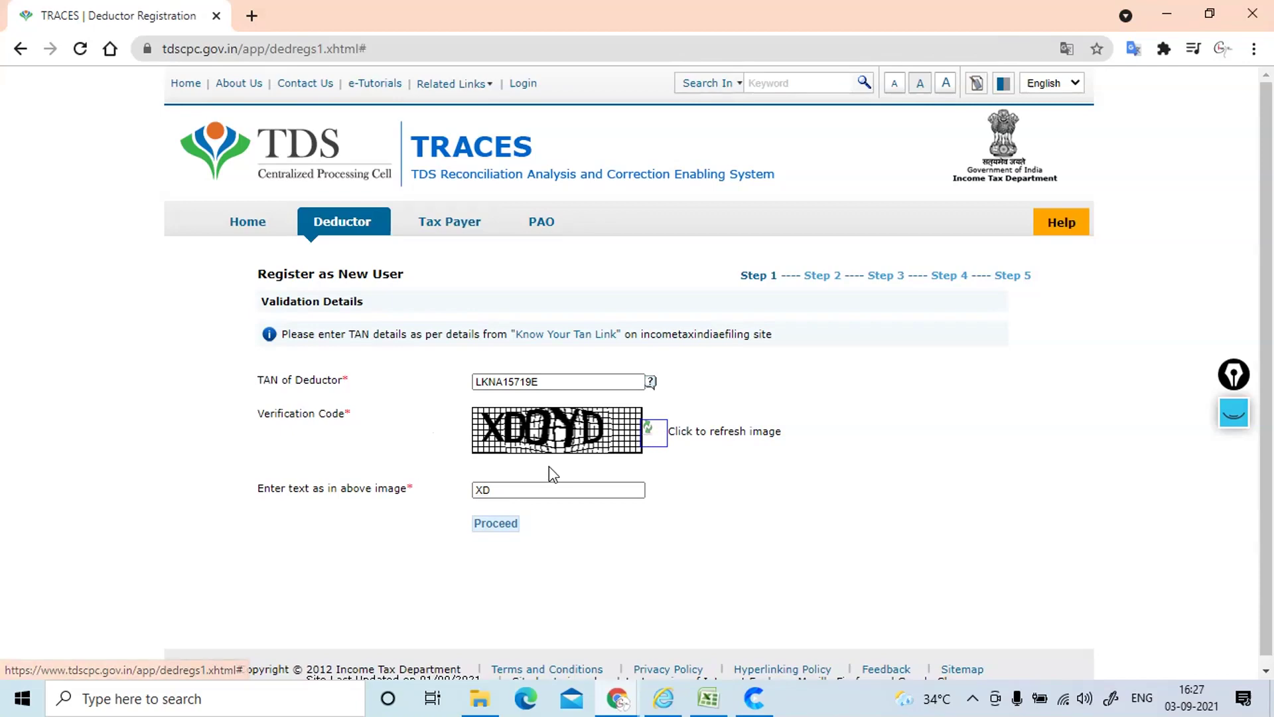
pyautogui.press('Tab')
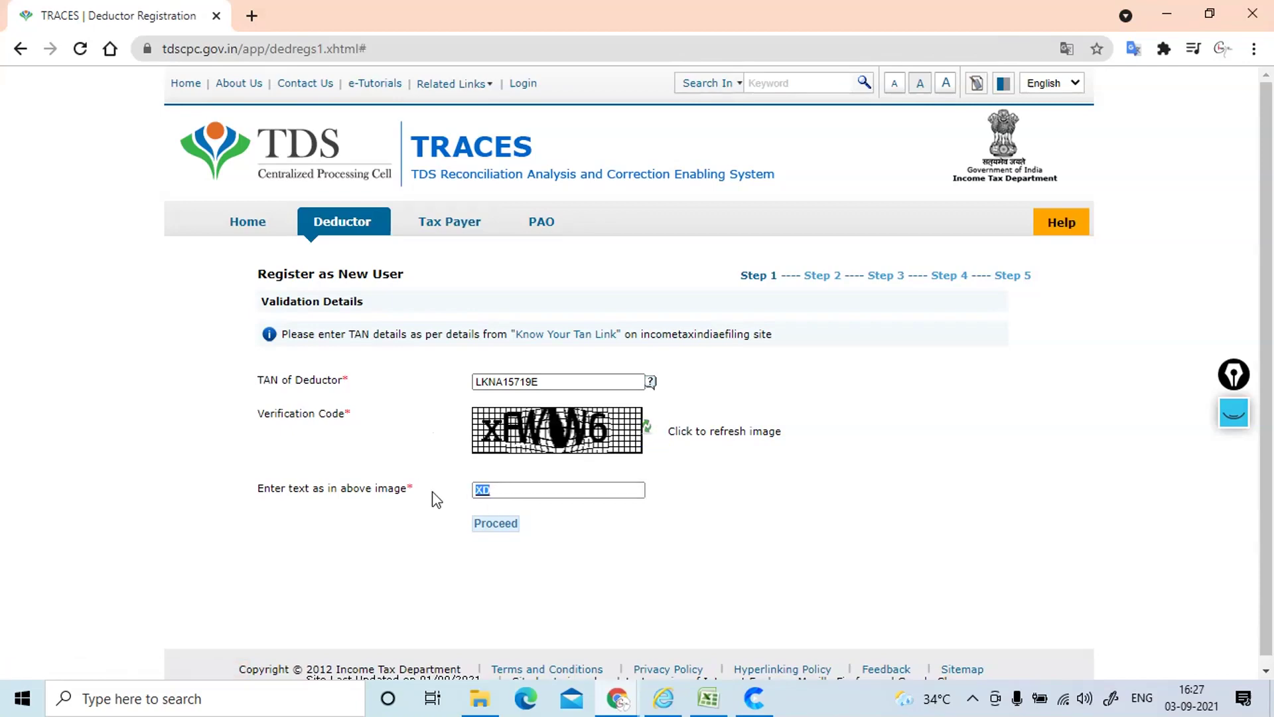
pyautogui.write('XFWW6')
pyautogui.click(496, 523)
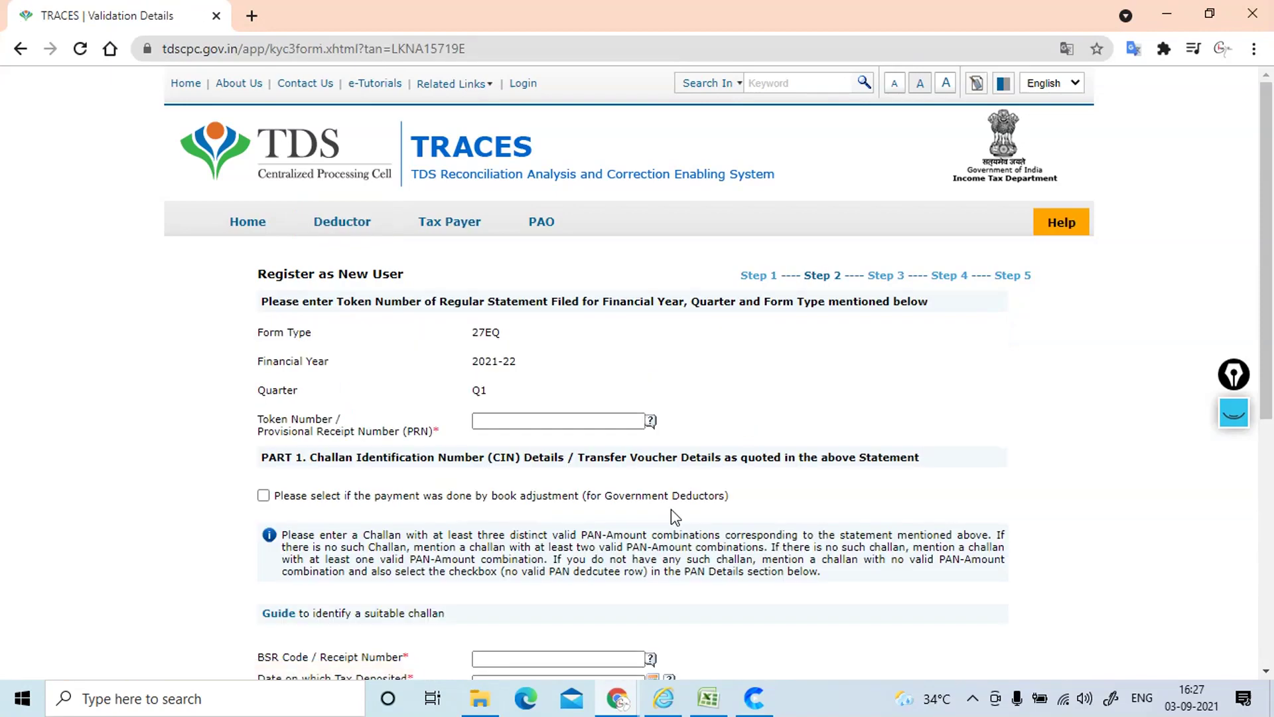
# Step: Copy the token number from the TCS receipt into the Token Number / PRN field
pyautogui.click(512, 420)
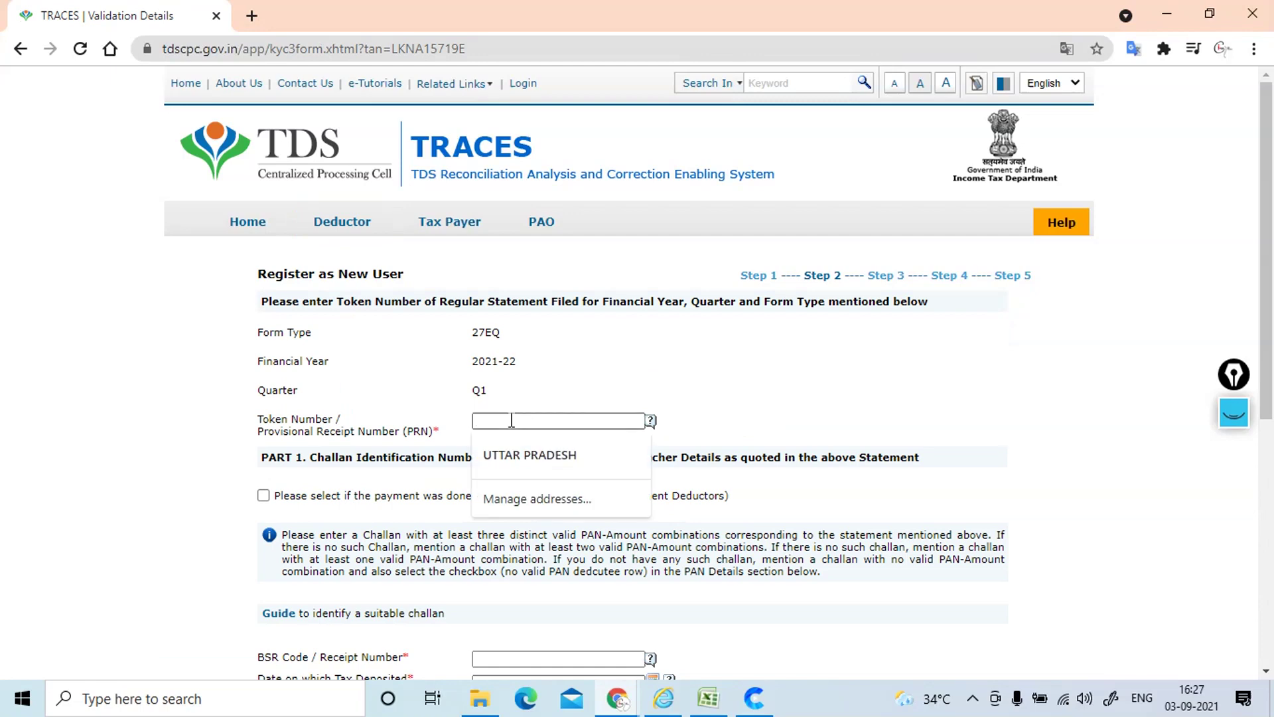
pyautogui.hotkey('alt', 'Tab')
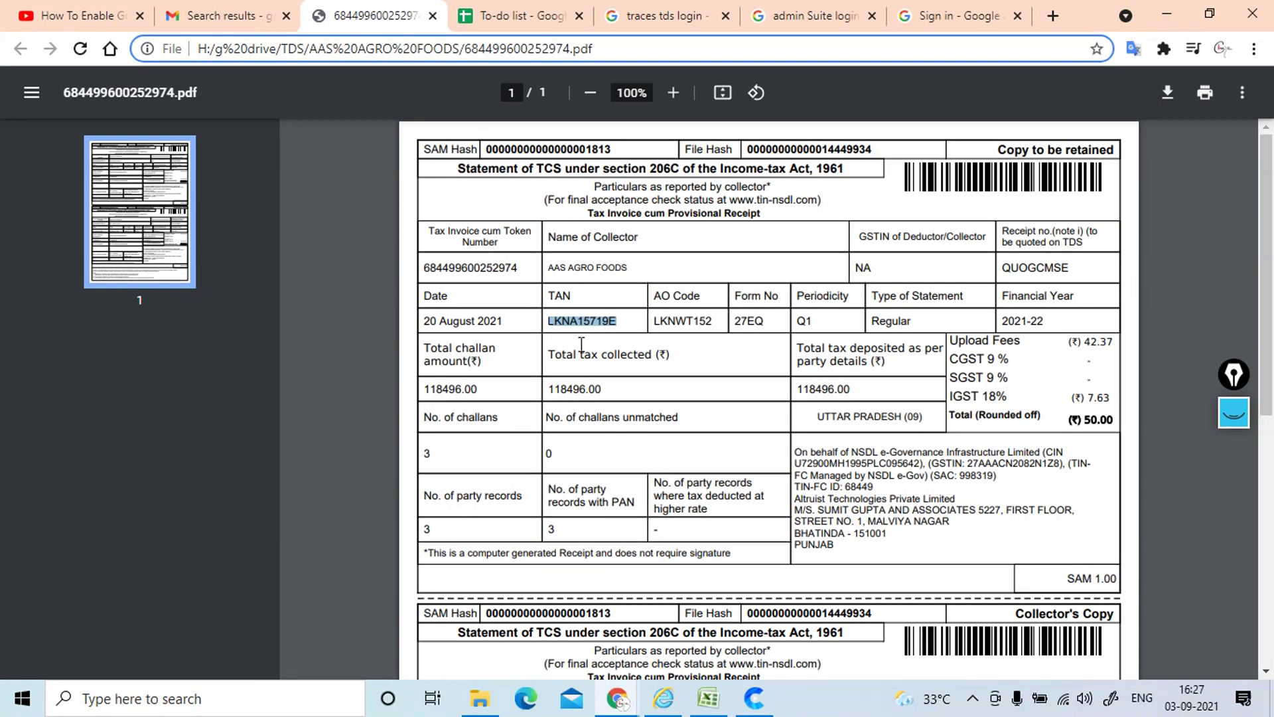
pyautogui.moveTo(423, 267); pyautogui.dragTo(521, 267)
pyautogui.hotkey('ctrl', 'c')
pyautogui.hotkey('alt', 'Tab')
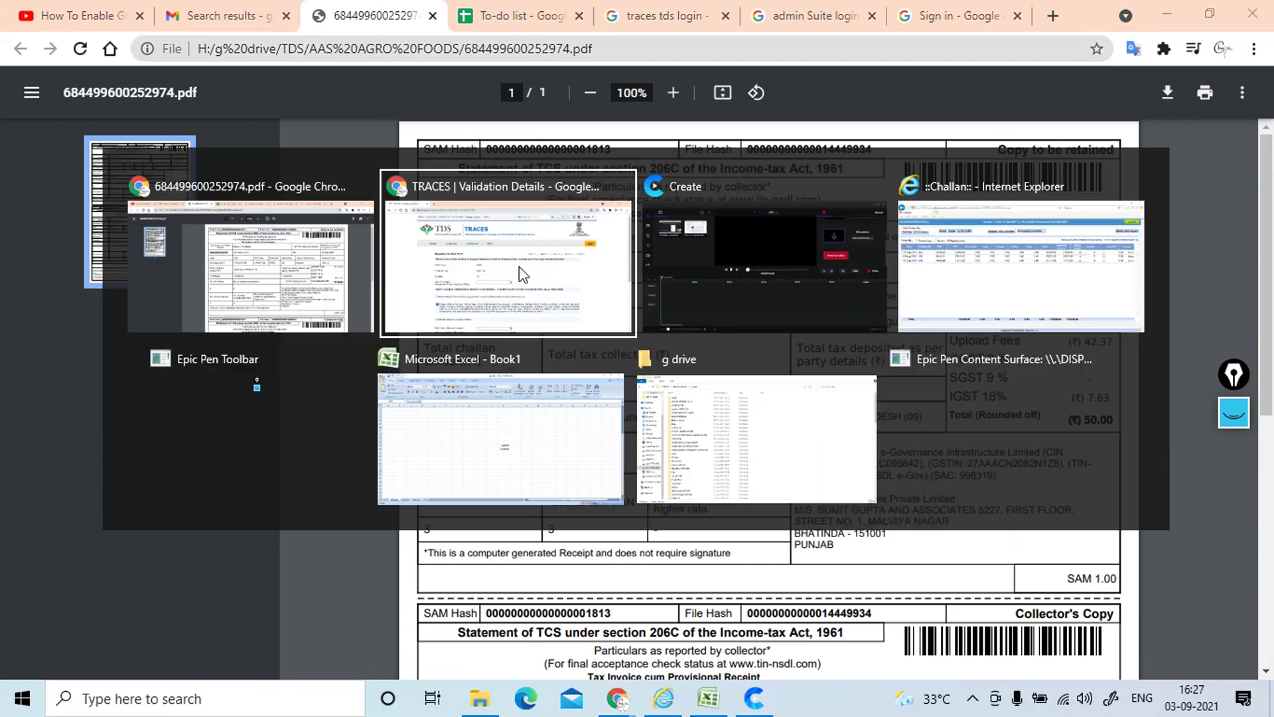
pyautogui.click(493, 417)
pyautogui.hotkey('ctrl', 'v')
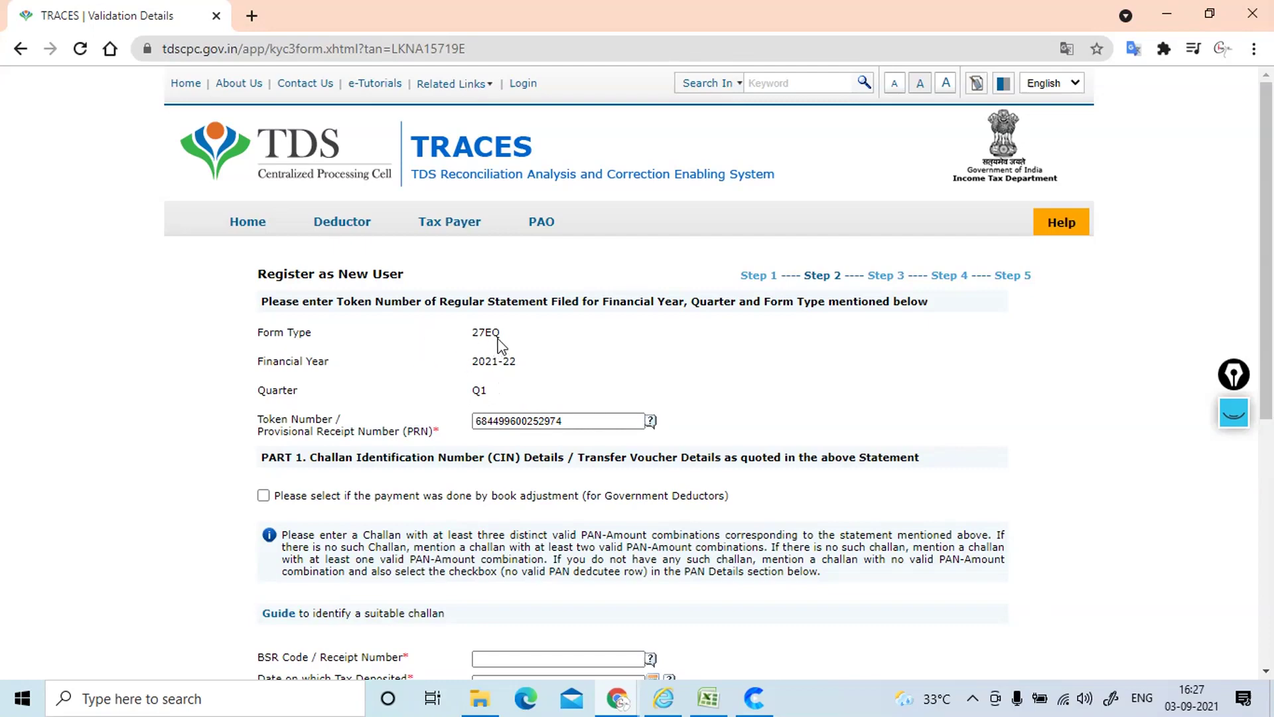
# Step: Place the cursor in BSR Code and bring up the AAS AGRO FOODS challan list
pyautogui.moveTo(1269, 179); pyautogui.dragTo(1269, 347)
pyautogui.click(515, 359)
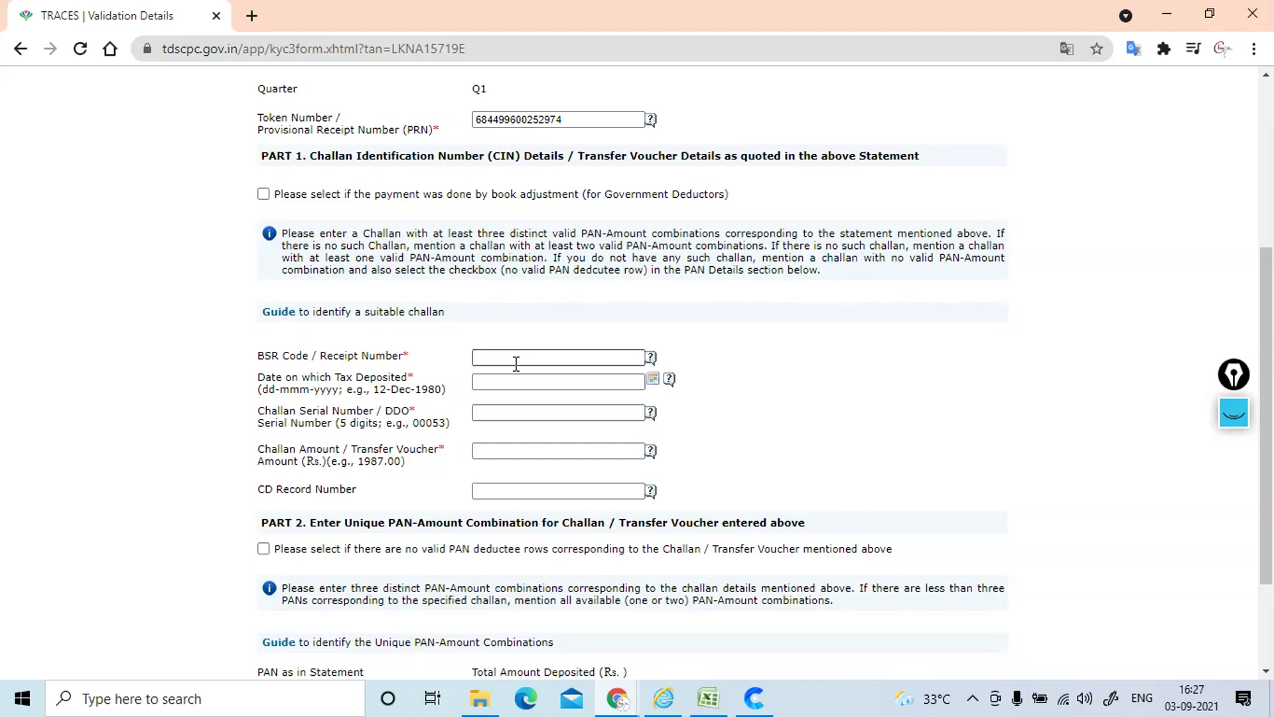
pyautogui.hotkey('alt', 'Tab')
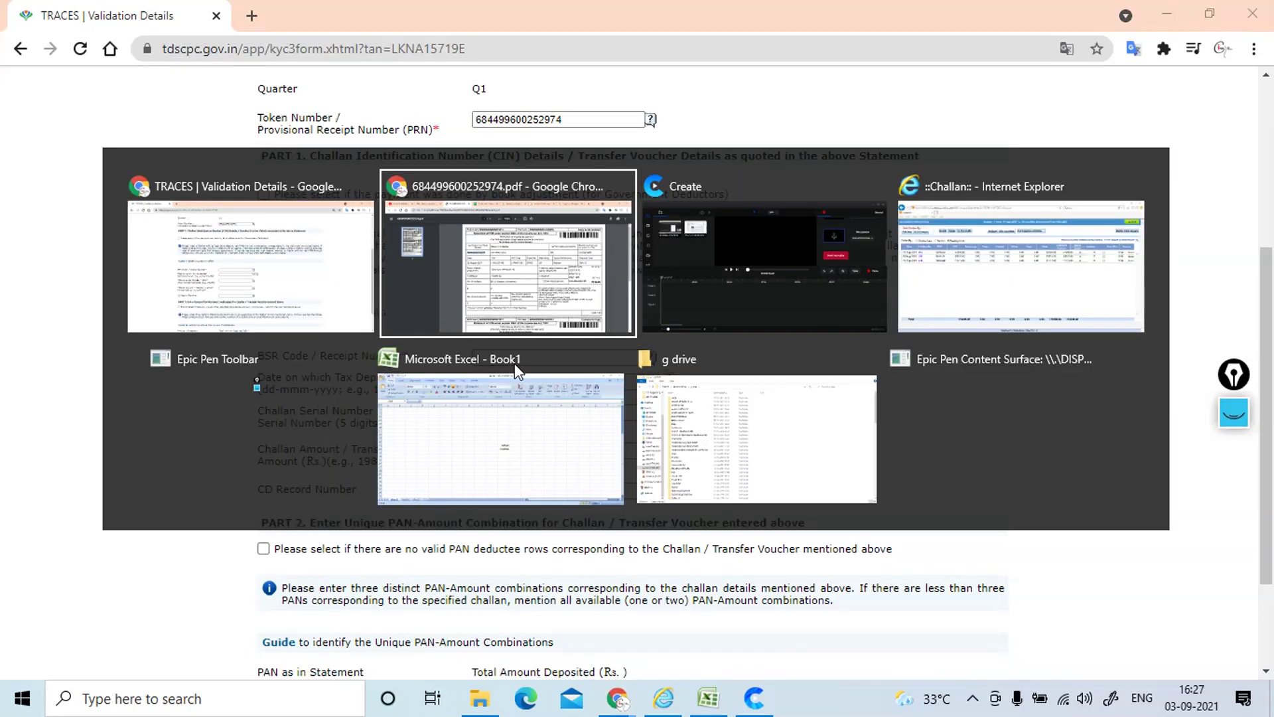
pyautogui.hotkey('alt', 'Tab')
pyautogui.hotkey('alt', 'Tab')
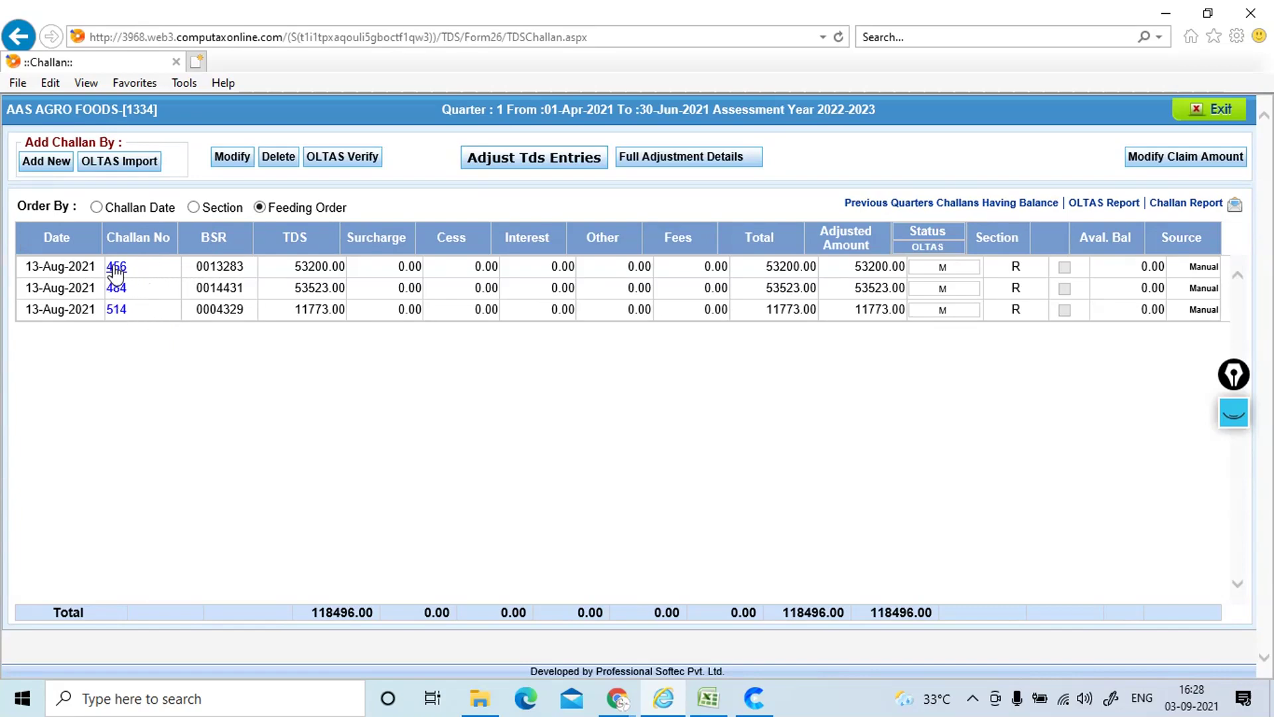
# Step: Enter BSR code 0013283 and tax deposit date 13-AUG-2021 from the challan list
pyautogui.hotkey('alt', 'Tab')
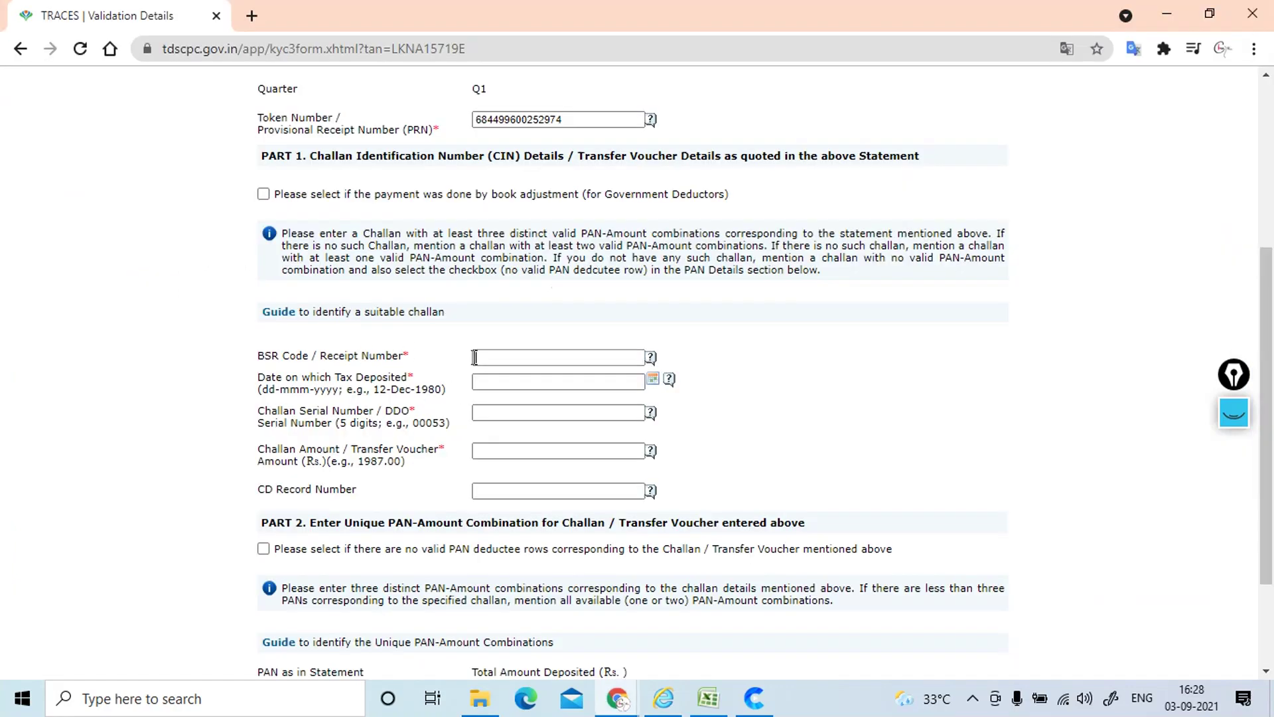
pyautogui.hotkey('alt', 'Tab')
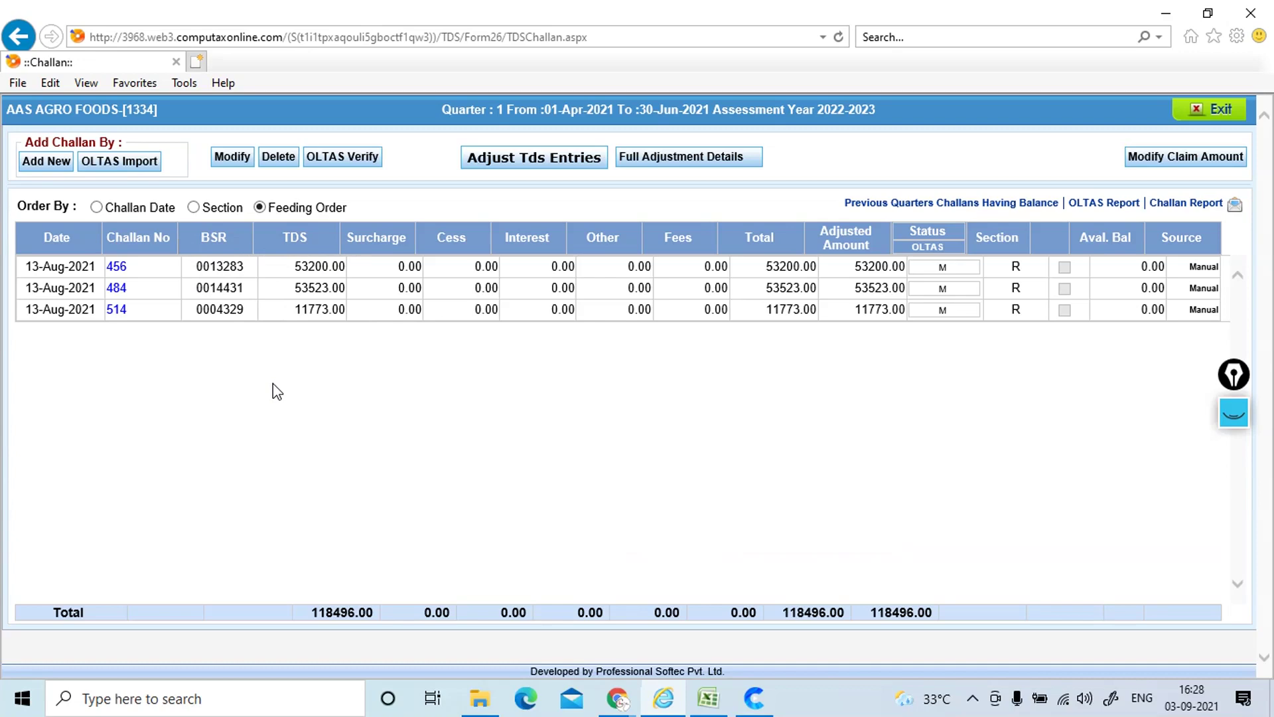
pyautogui.hotkey('alt', 'Tab')
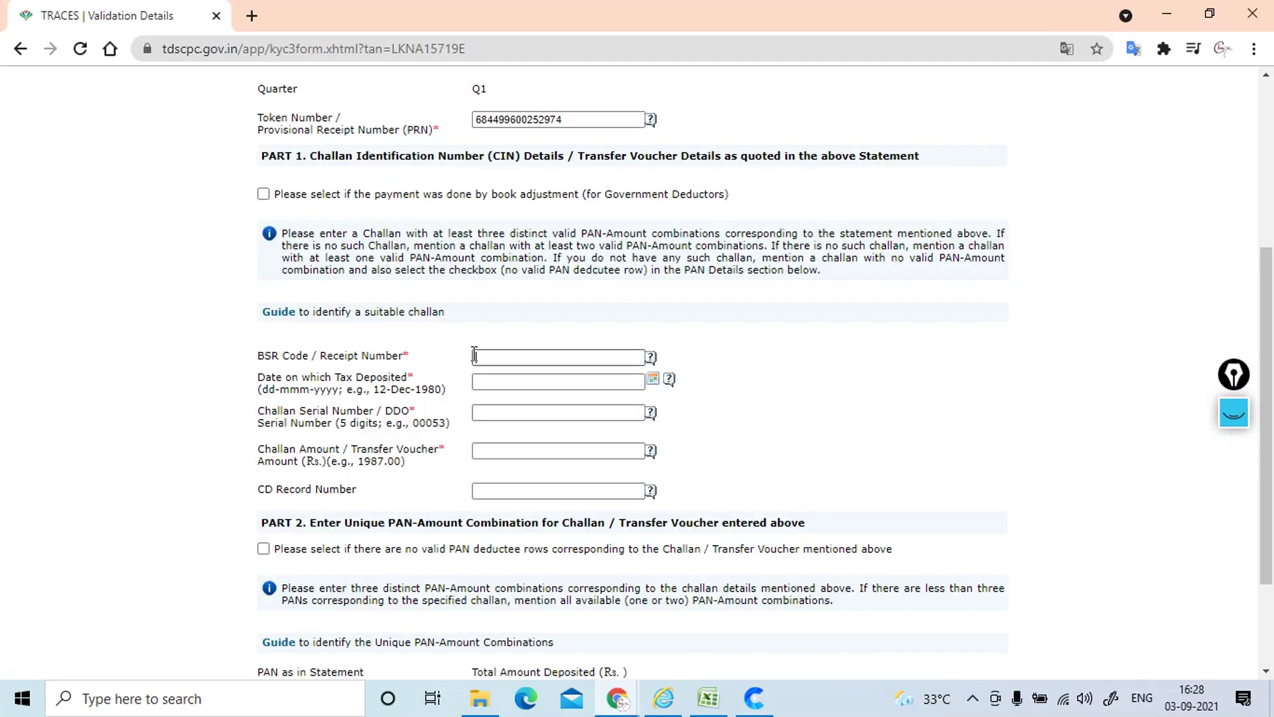
pyautogui.click(475, 356)
pyautogui.write('0013283')
pyautogui.click(531, 380)
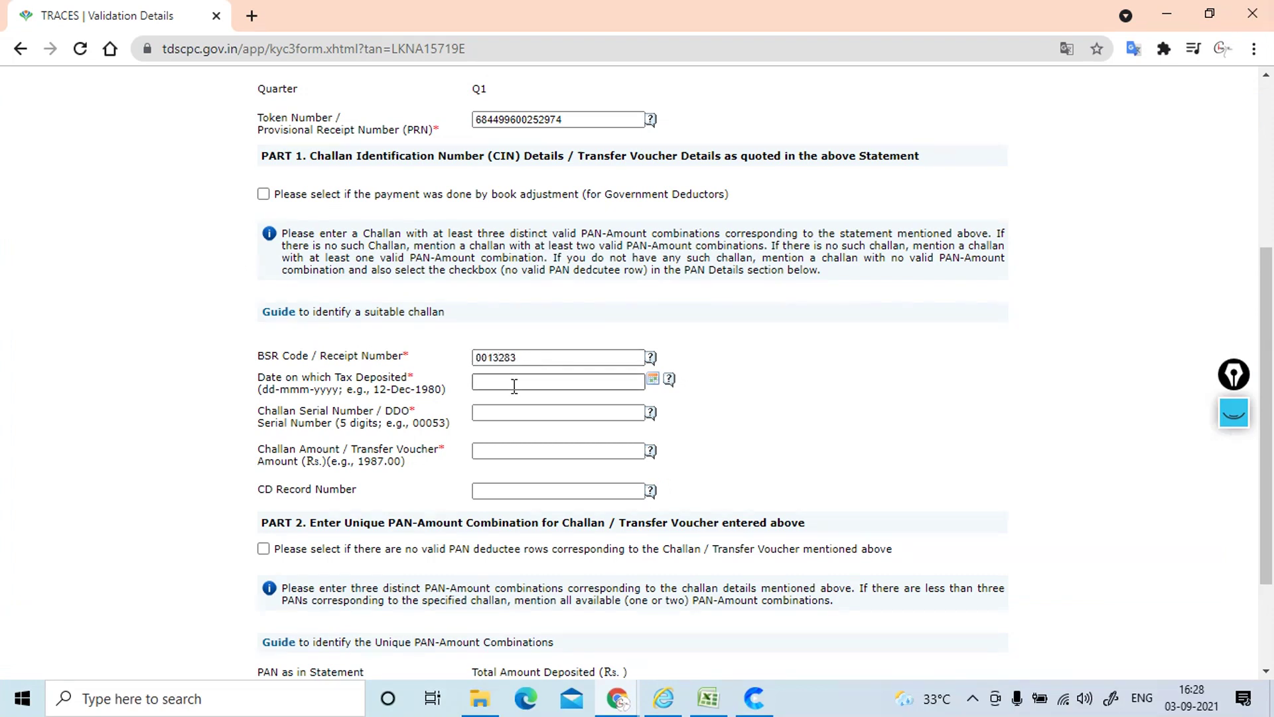
pyautogui.hotkey('alt', 'Tab')
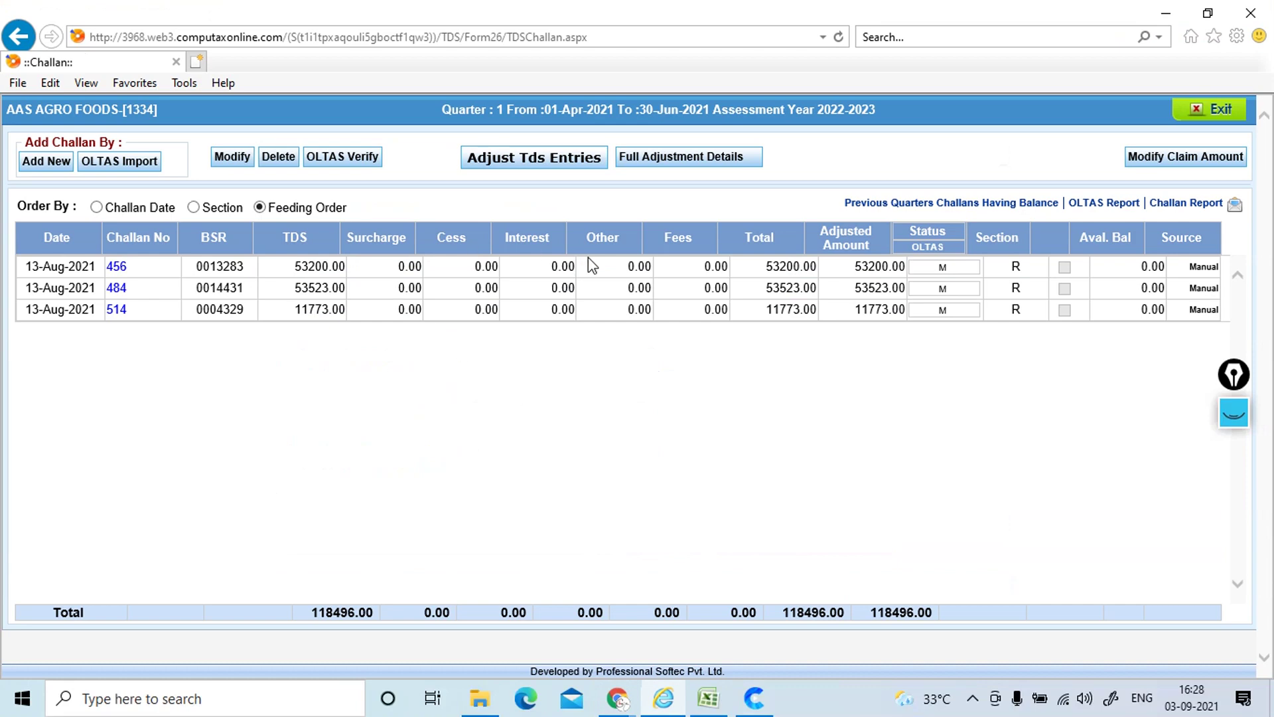
pyautogui.hotkey('alt', 'Tab')
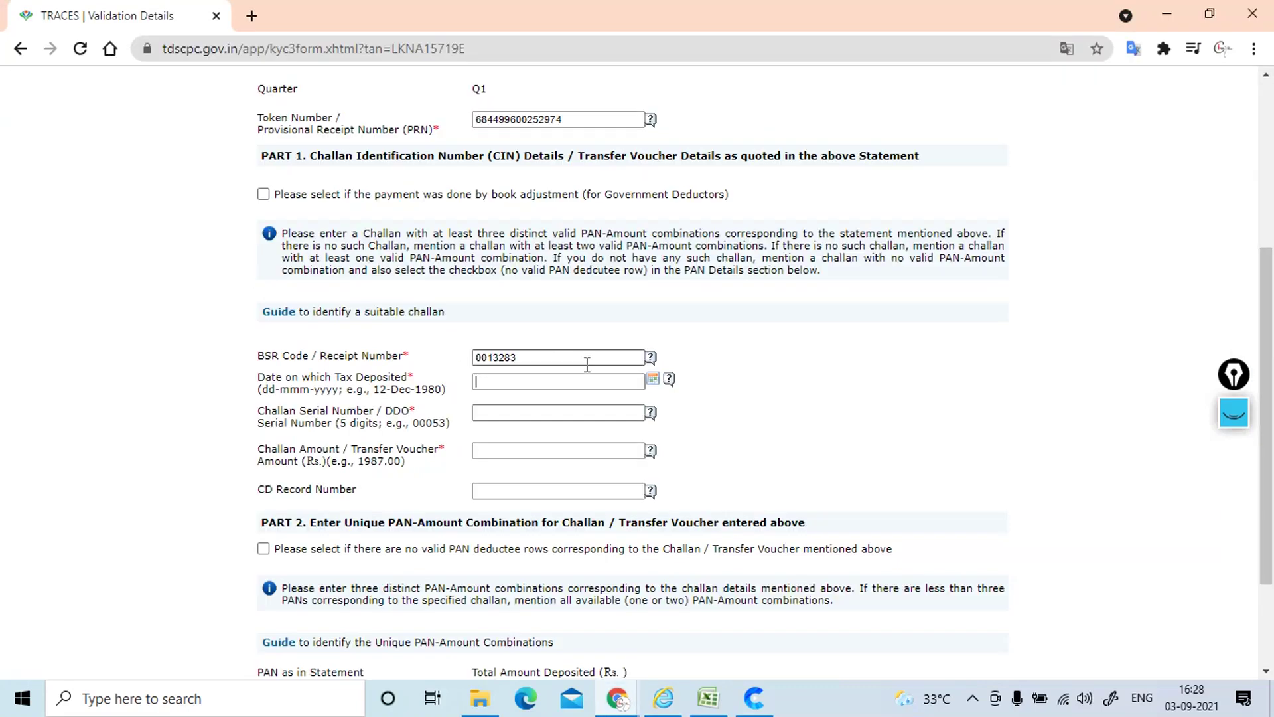
pyautogui.write('13')
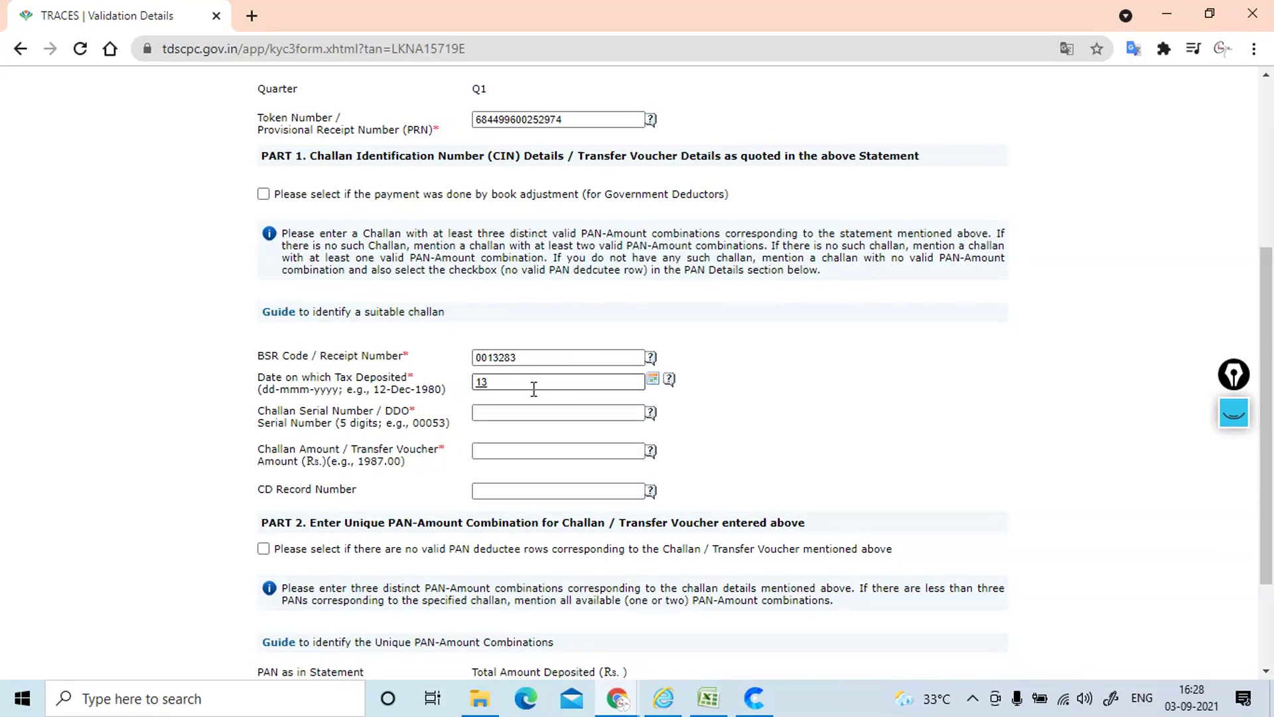
pyautogui.write('-AUG-2021')
# Step: Enter challan serial number 00456 and challan amount 53200
pyautogui.click(518, 413)
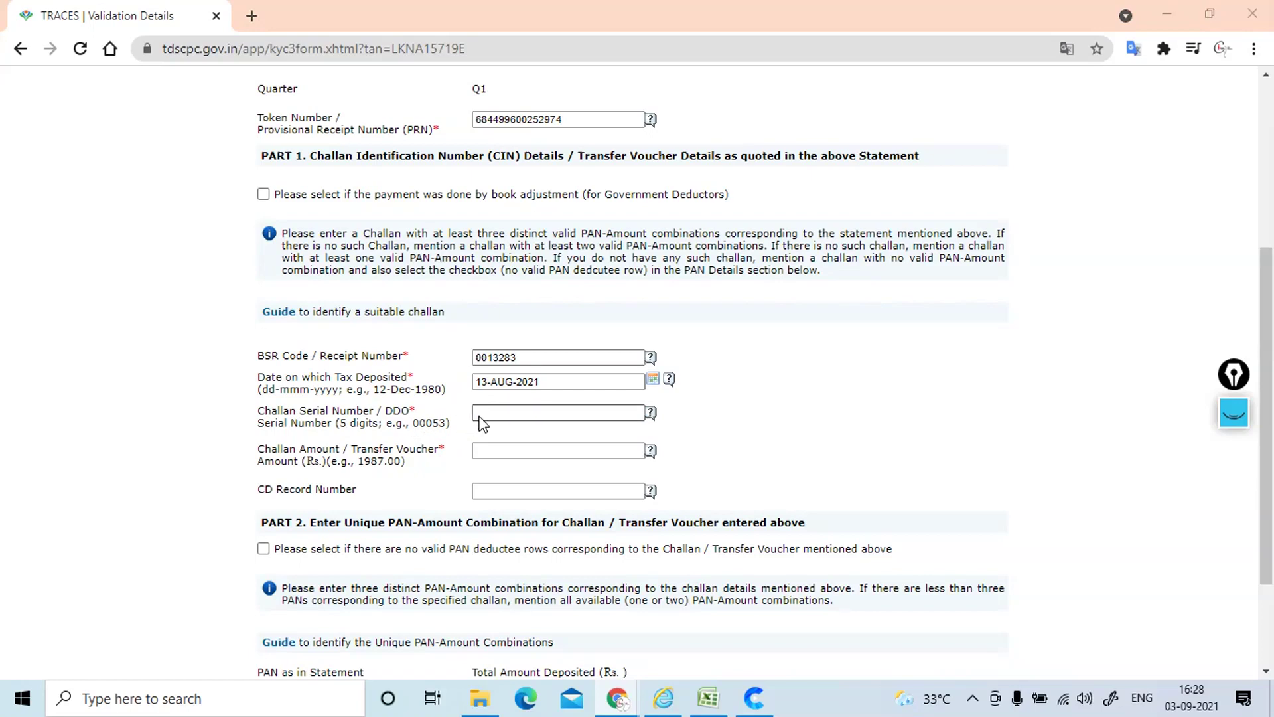
pyautogui.hotkey('alt', 'Tab')
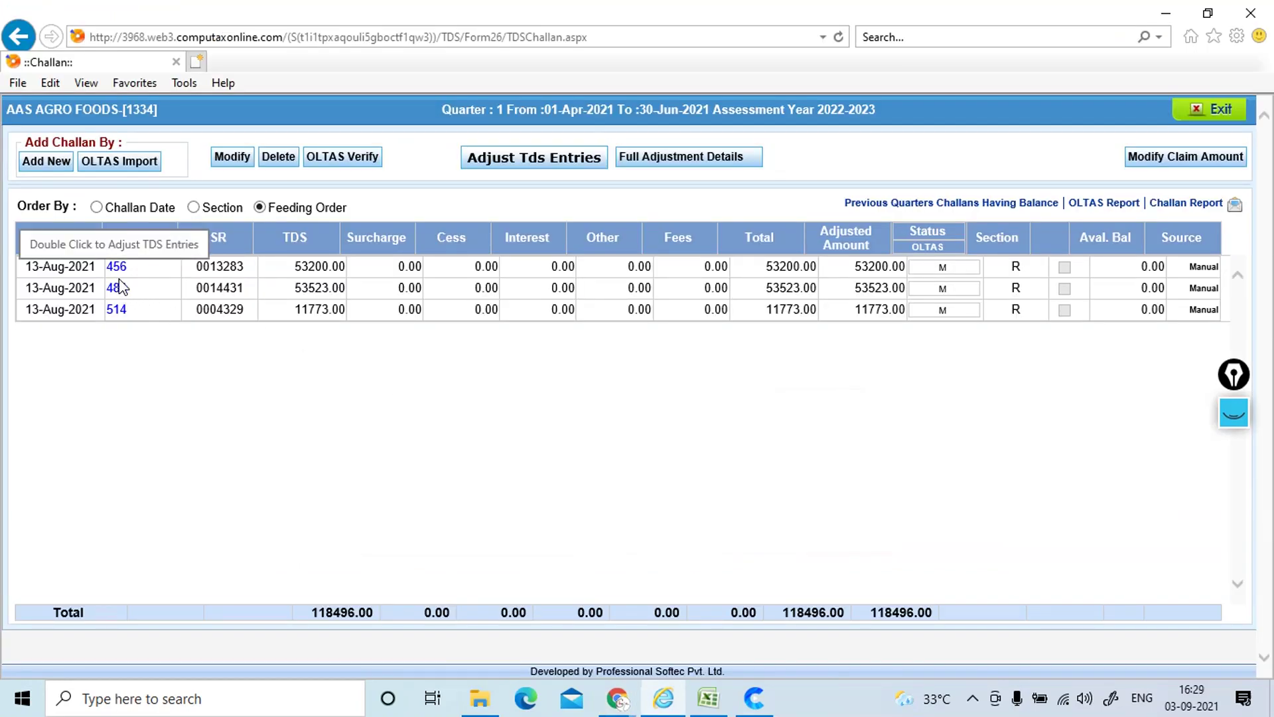
pyautogui.hotkey('alt', 'Tab')
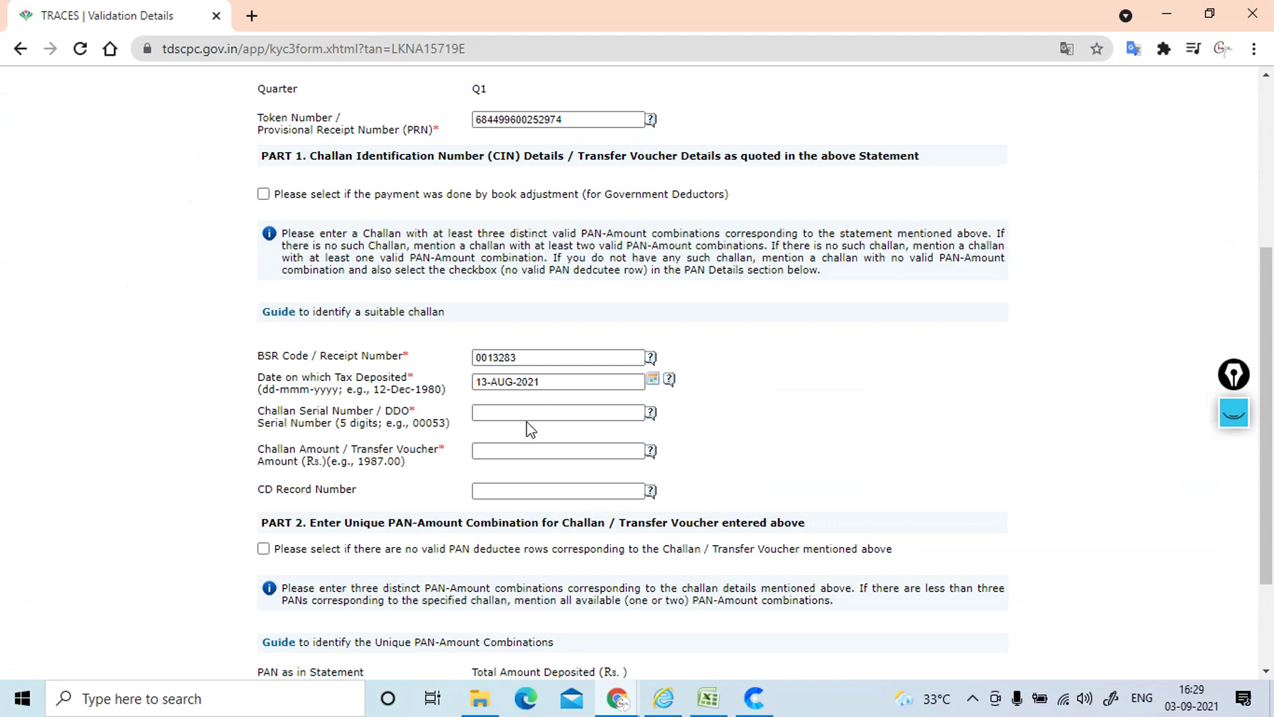
pyautogui.click(516, 450)
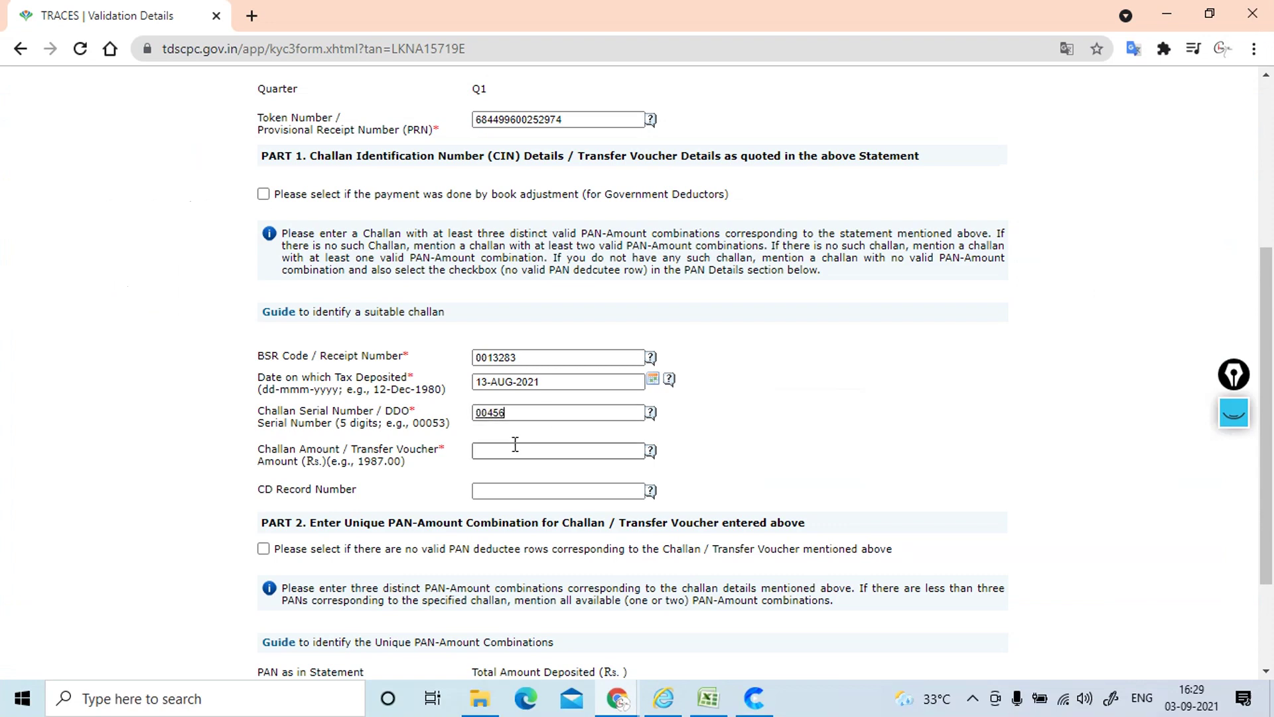
pyautogui.hotkey('alt', 'Tab')
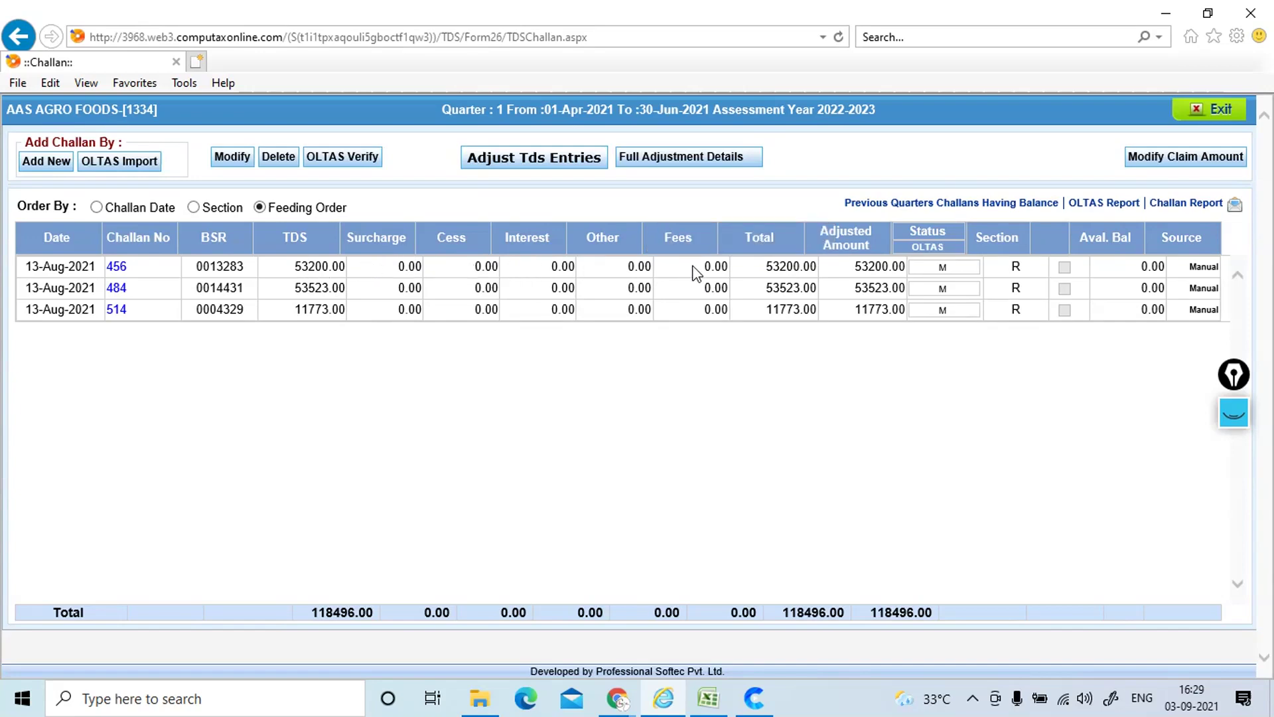
pyautogui.hotkey('alt', 'Tab')
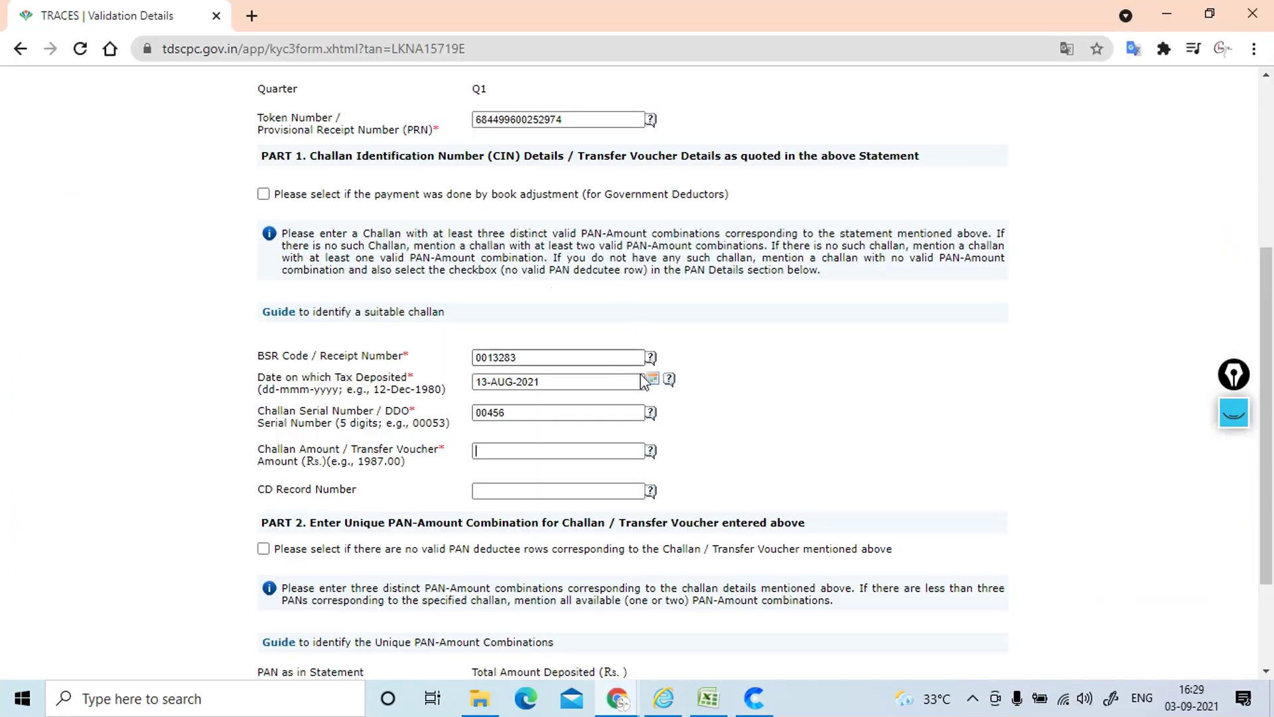
pyautogui.click(506, 454)
pyautogui.write('53200')
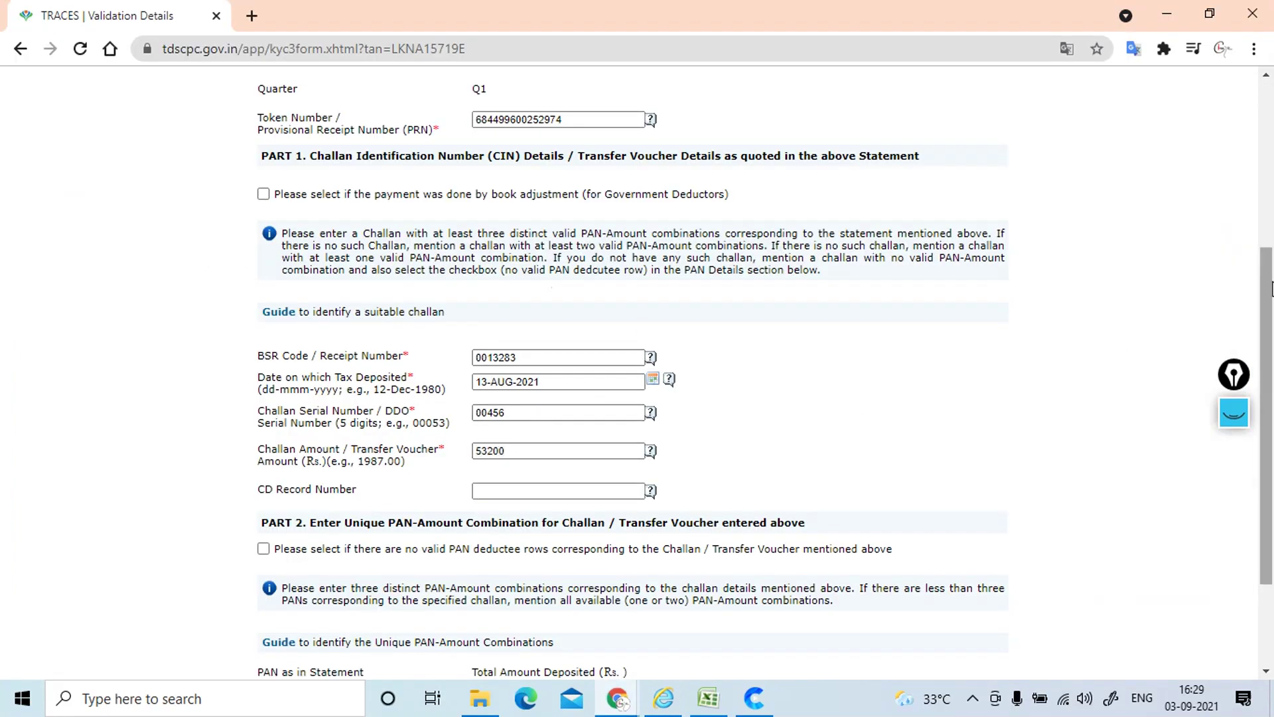
pyautogui.scroll(-3, 1271, 442)
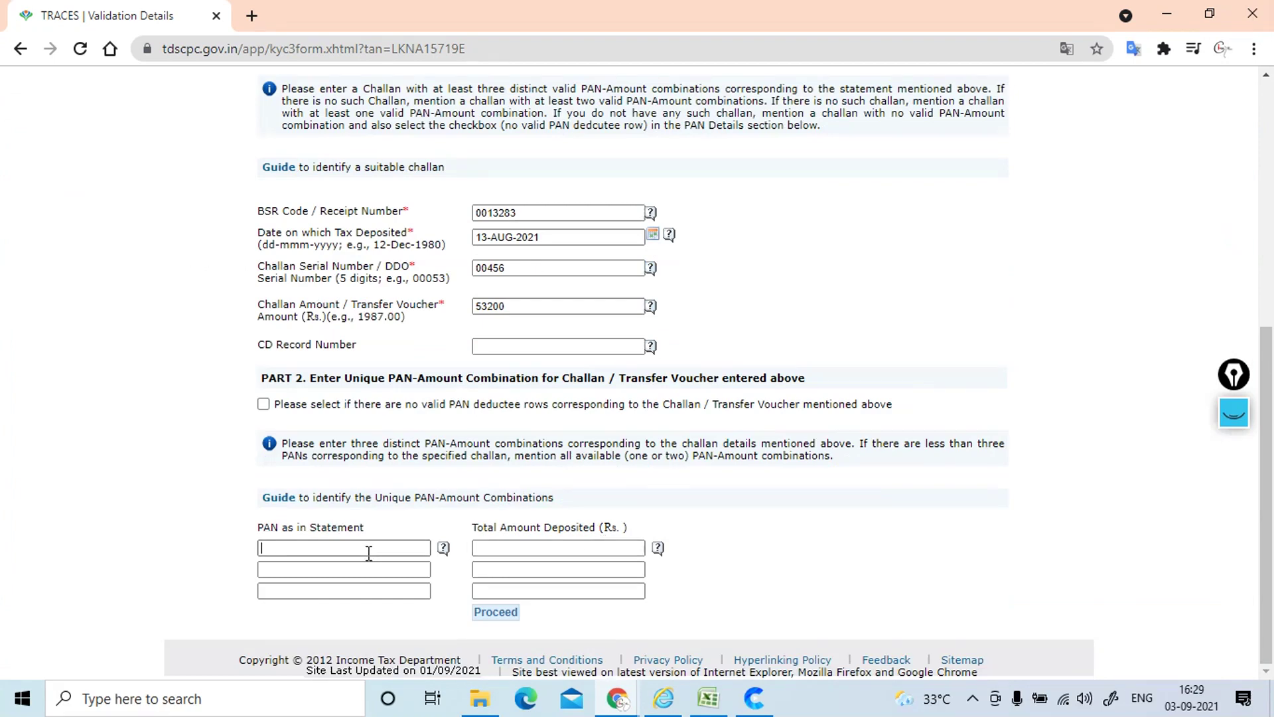
# Step: Copy the first deductee's PAN from the TDS entries into PAN as in Statement
pyautogui.hotkey('alt', 'Tab')
pyautogui.click(1217, 109)
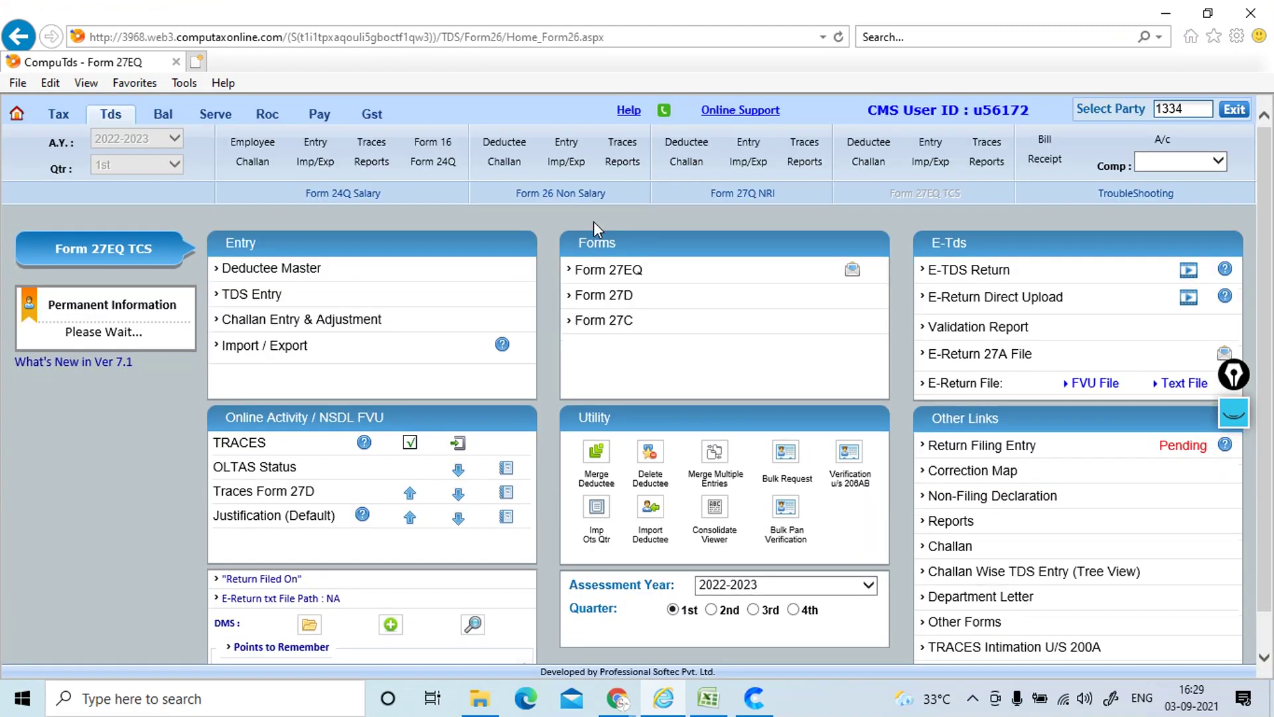
pyautogui.click(255, 296)
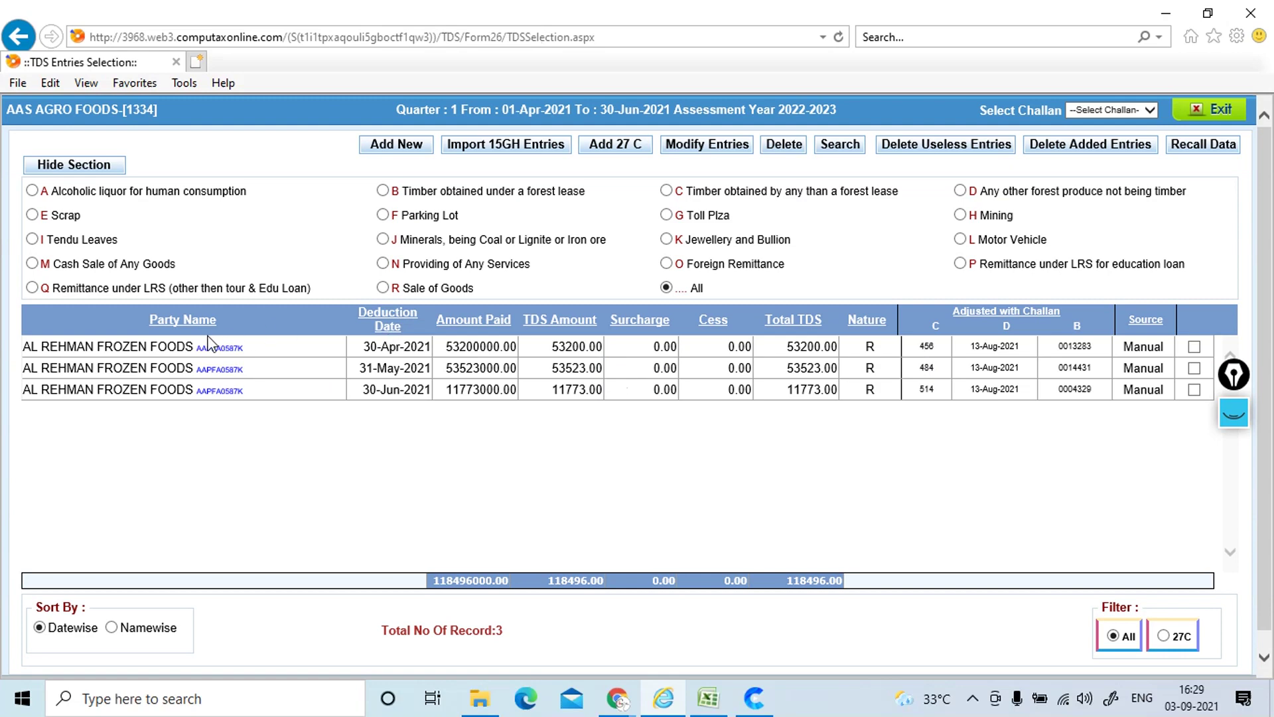
pyautogui.moveTo(200, 347); pyautogui.dragTo(248, 348)
pyautogui.hotkey('ctrl', 'c')
pyautogui.hotkey('alt', 'Tab')
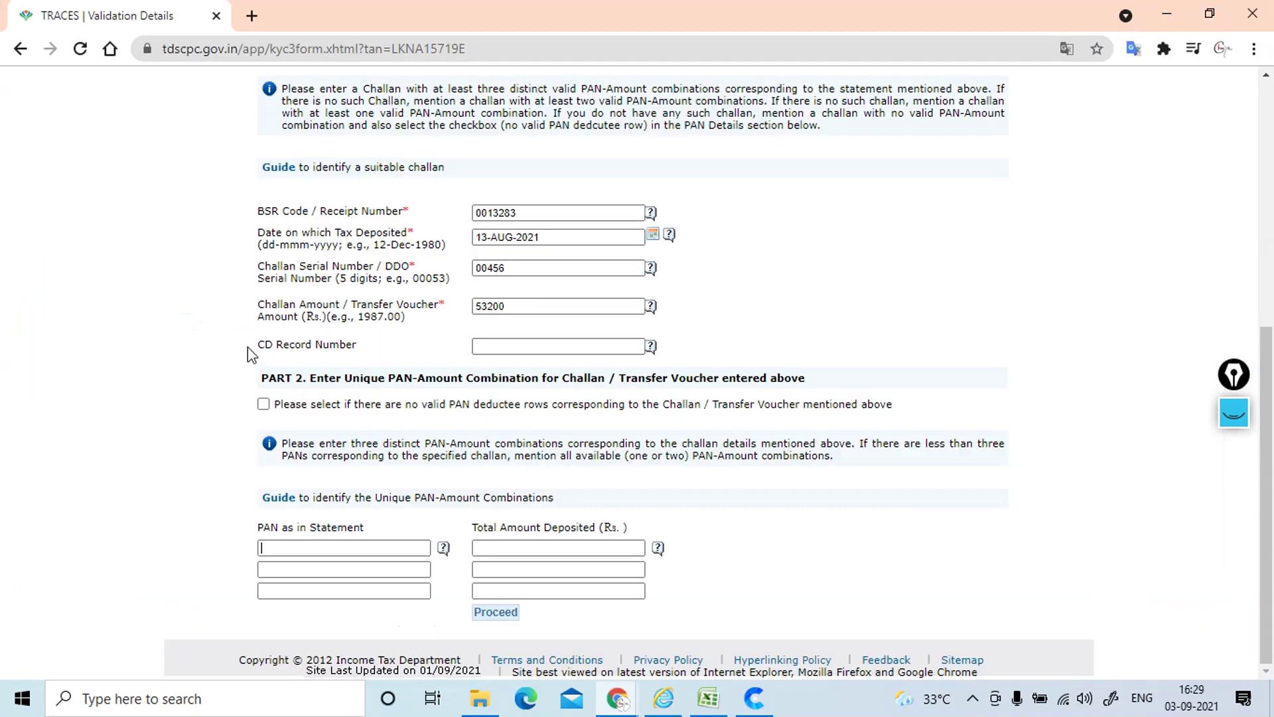
pyautogui.click(353, 549)
pyautogui.hotkey('ctrl', 'v')
# Step: Enter total amount 53200, submit, and accept fewer than three PANs
pyautogui.click(516, 551)
pyautogui.hotkey('alt', 'Tab')
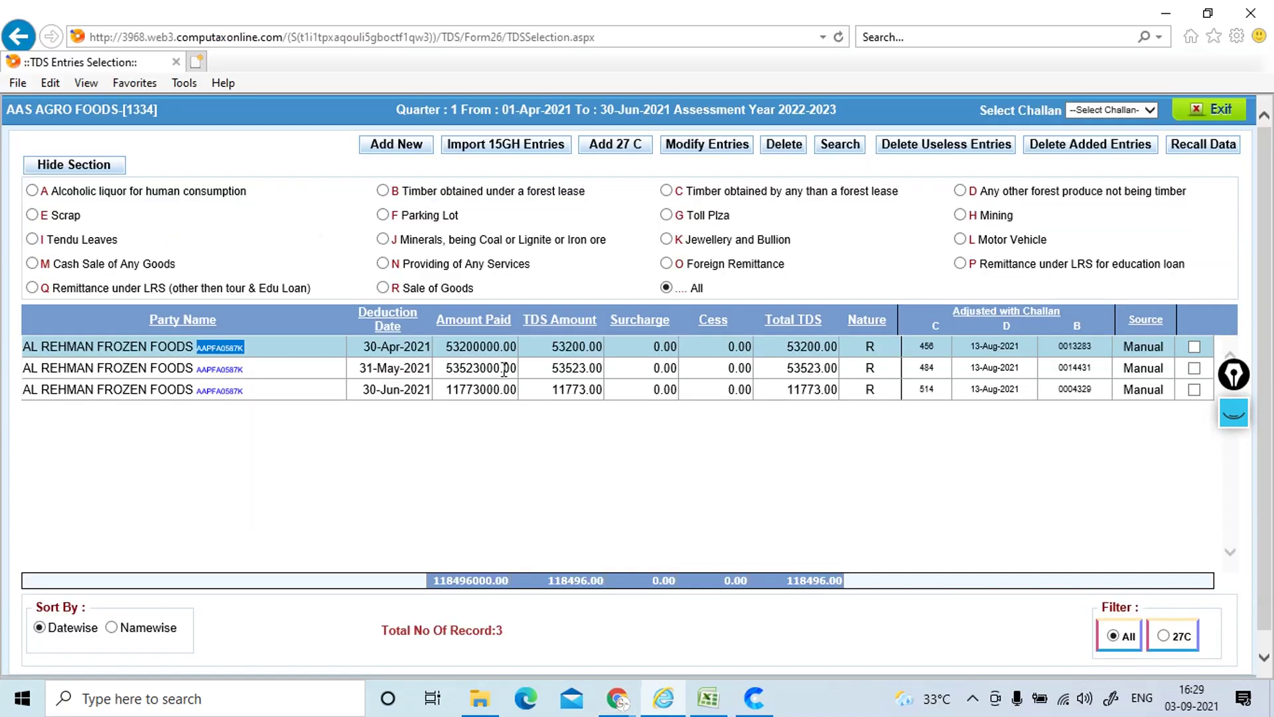
pyautogui.hotkey('alt', 'Tab')
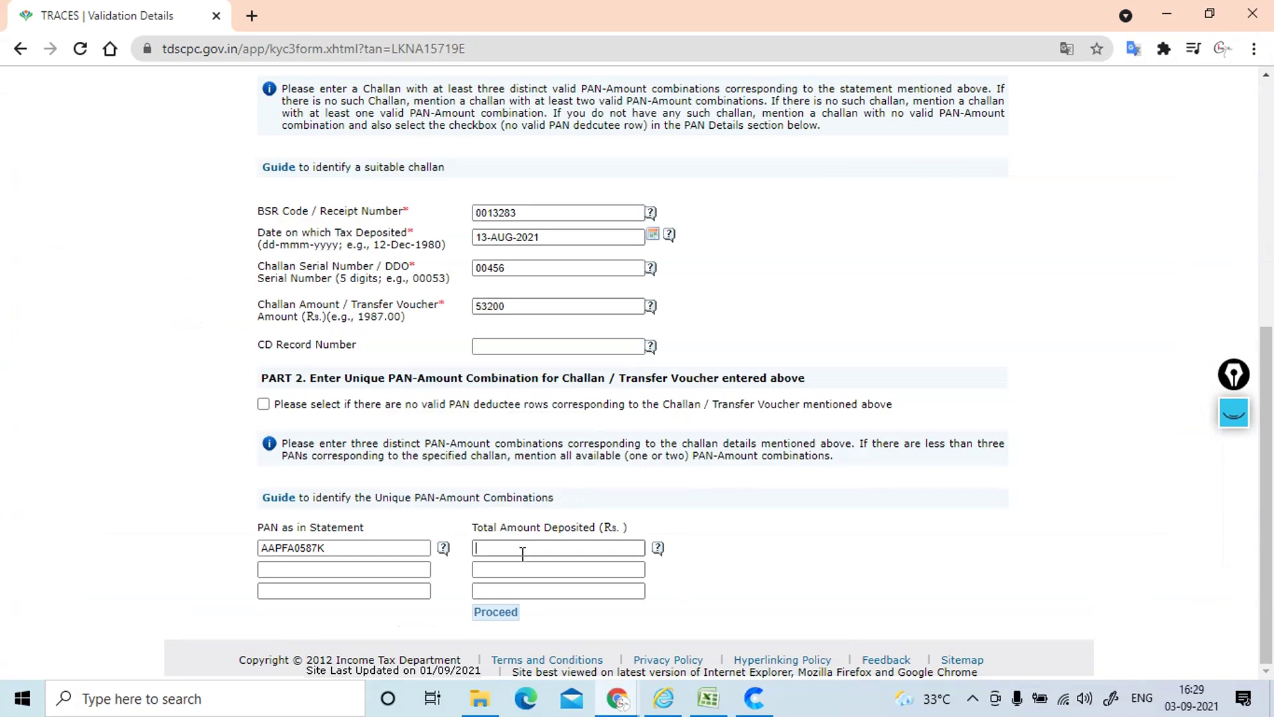
pyautogui.write('53200')
pyautogui.click(499, 612)
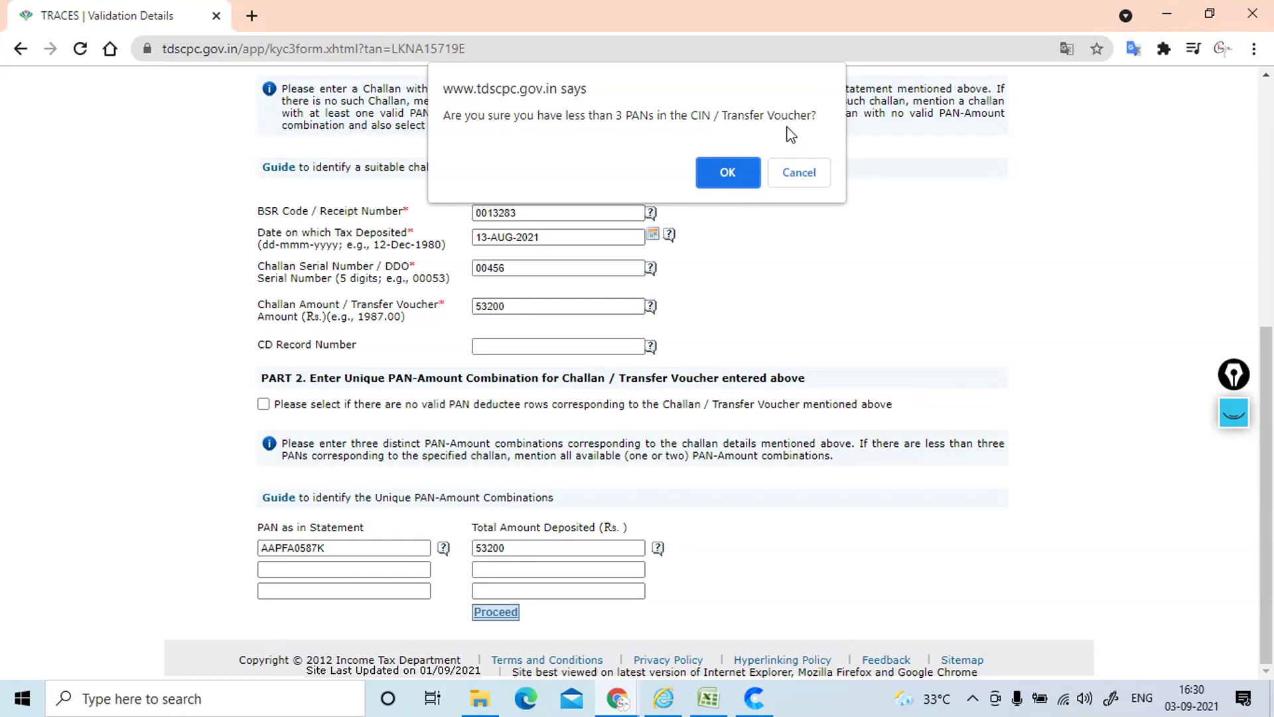
pyautogui.click(722, 172)
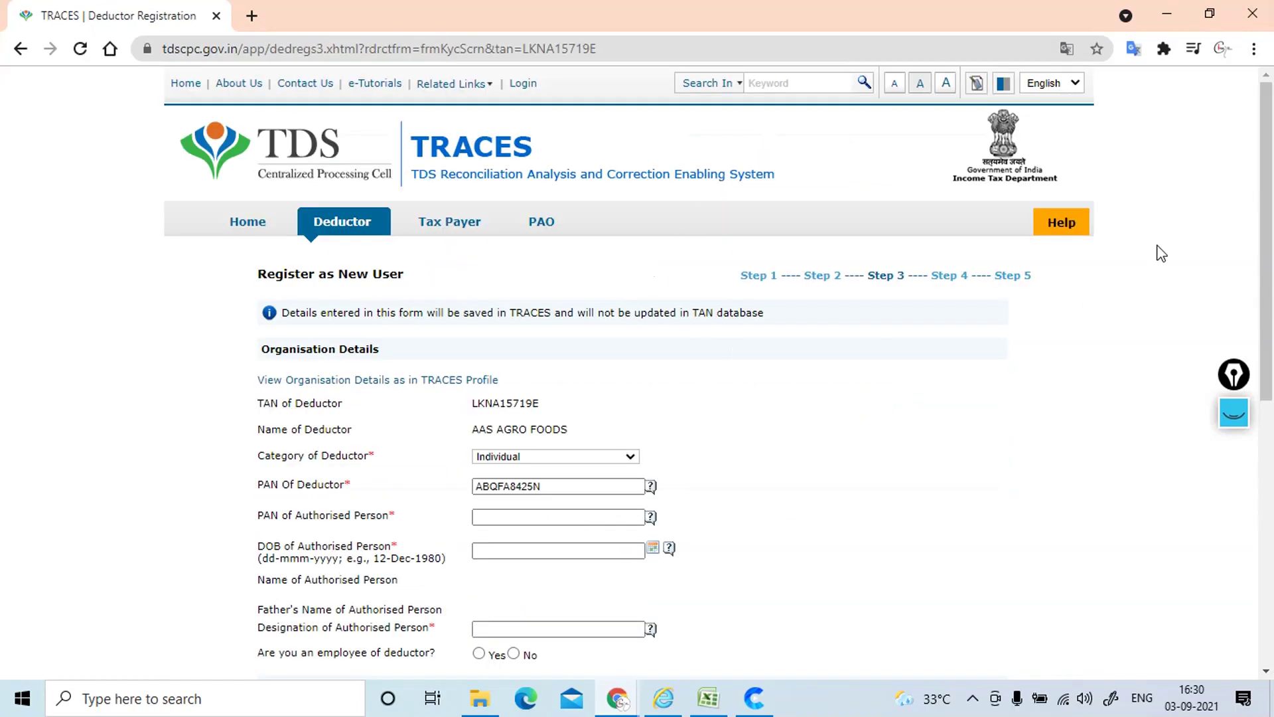
# Step: Replace the authorised person's PAN with the correct pasted PAN
pyautogui.moveTo(1268, 162); pyautogui.dragTo(1268, 260)
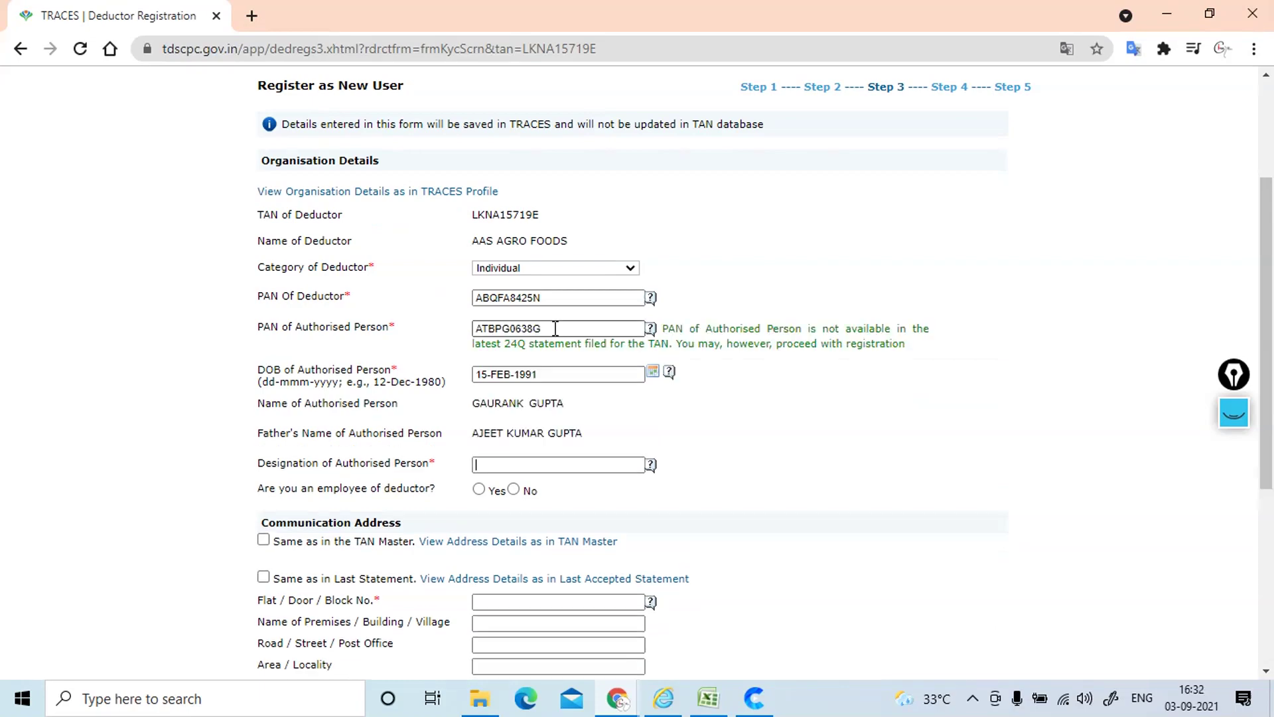
pyautogui.moveTo(543, 328); pyautogui.dragTo(419, 319)
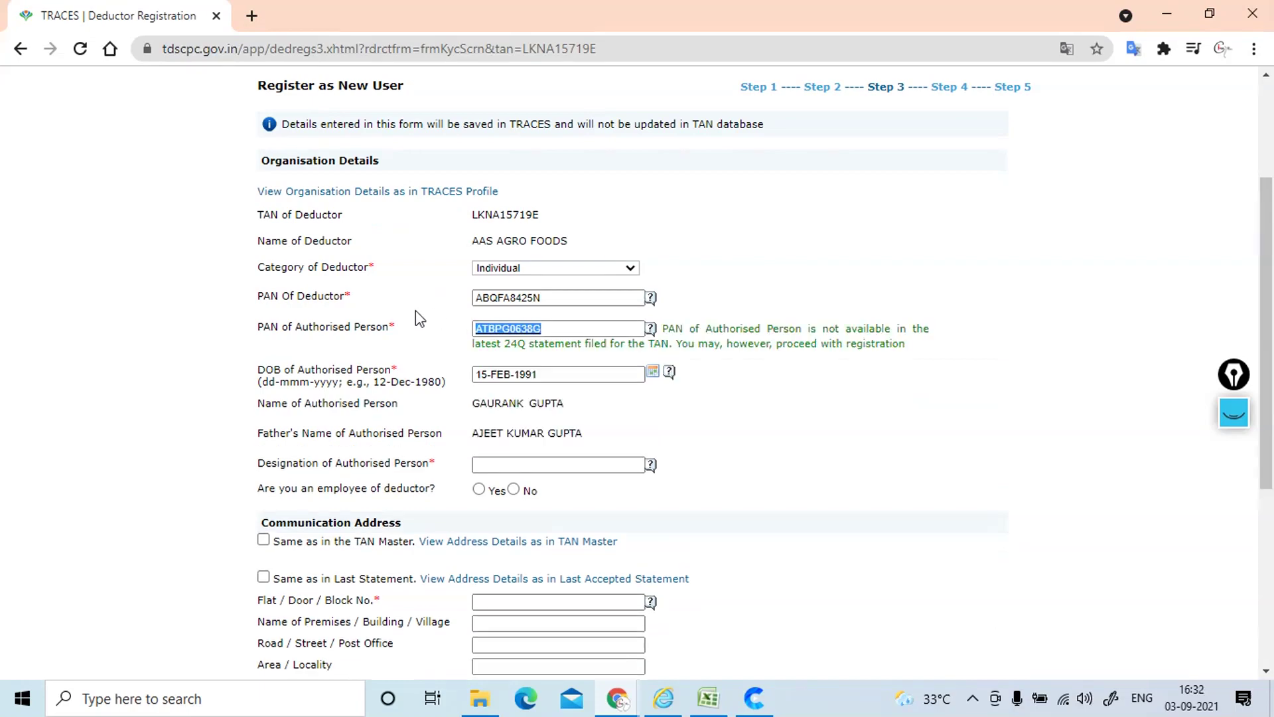
# Step: Clear and retype the authorised person's date of birth
pyautogui.moveTo(556, 373); pyautogui.dragTo(366, 364)
pyautogui.hotkey('alt', 'Tab')
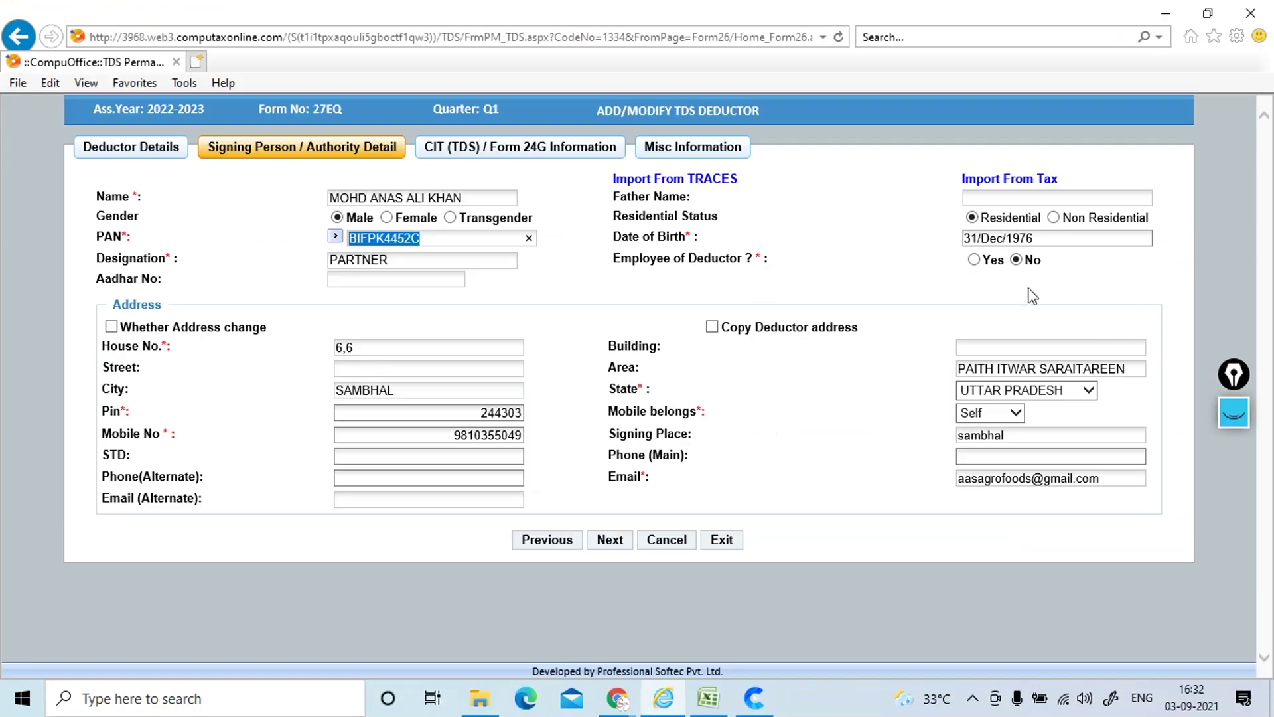
pyautogui.hotkey('alt', 'Tab')
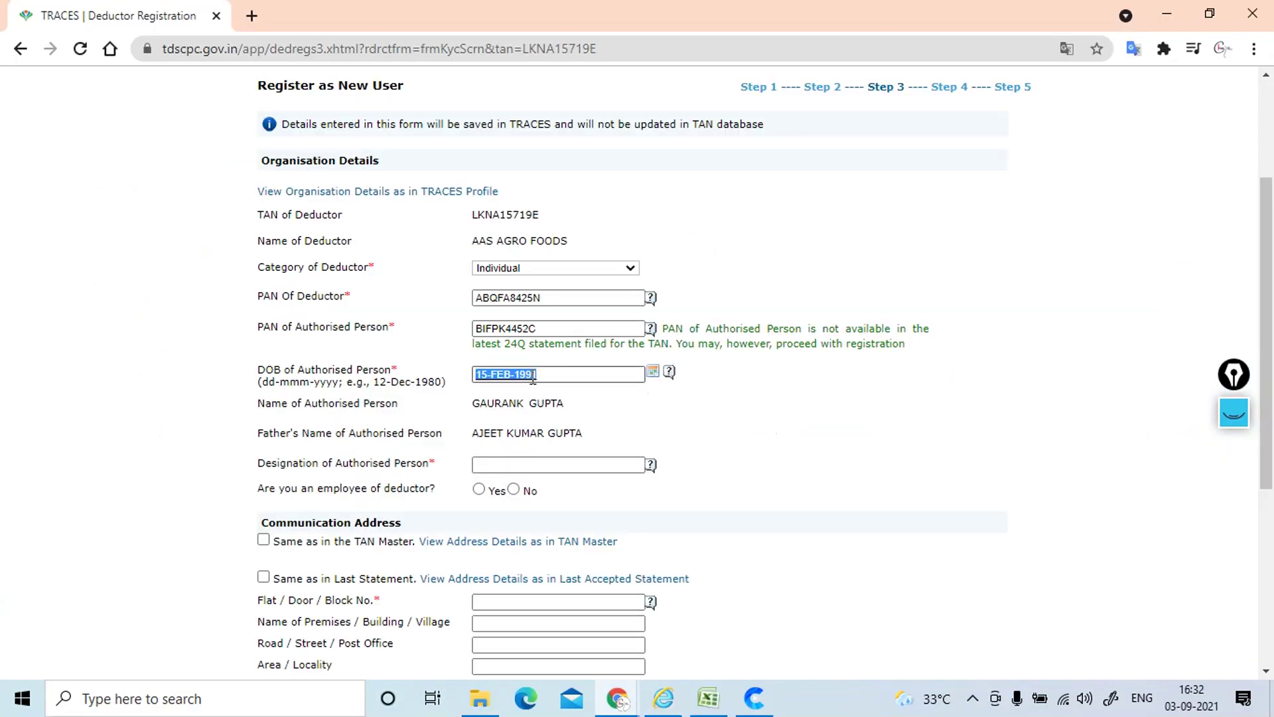
pyautogui.click(533, 379)
pyautogui.scroll(-5, 531, 379)
pyautogui.scroll(1, 531, 379)
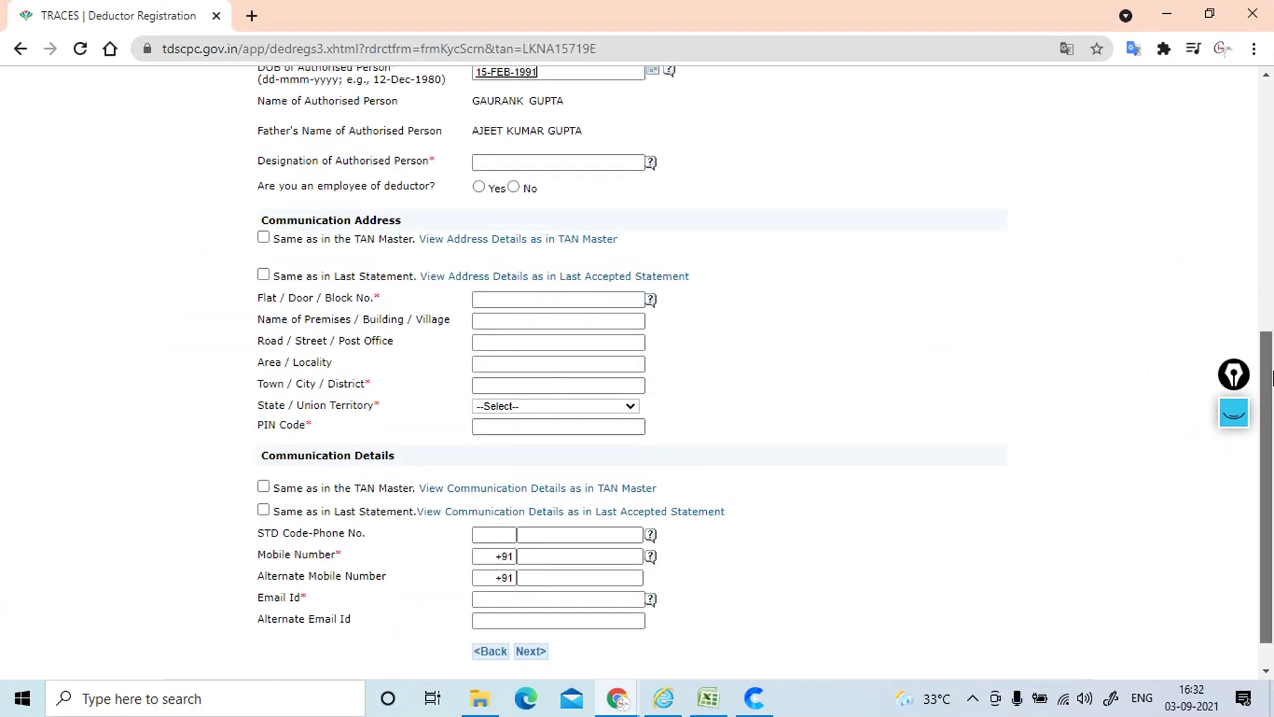
pyautogui.scroll(4, 1273, 379)
pyautogui.moveTo(555, 313); pyautogui.dragTo(262, 306)
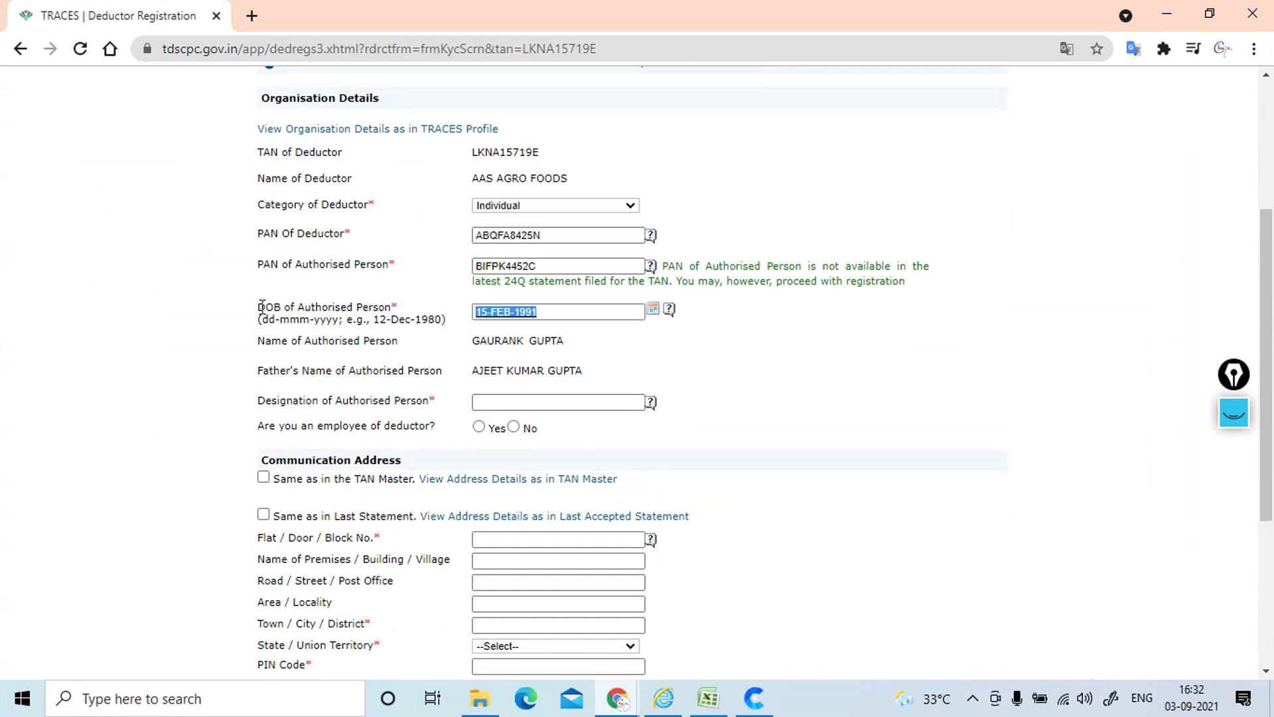
pyautogui.press('BackSpace')
# Step: Set designation to PARTNER and mark the person as not an employee
pyautogui.click(485, 404)
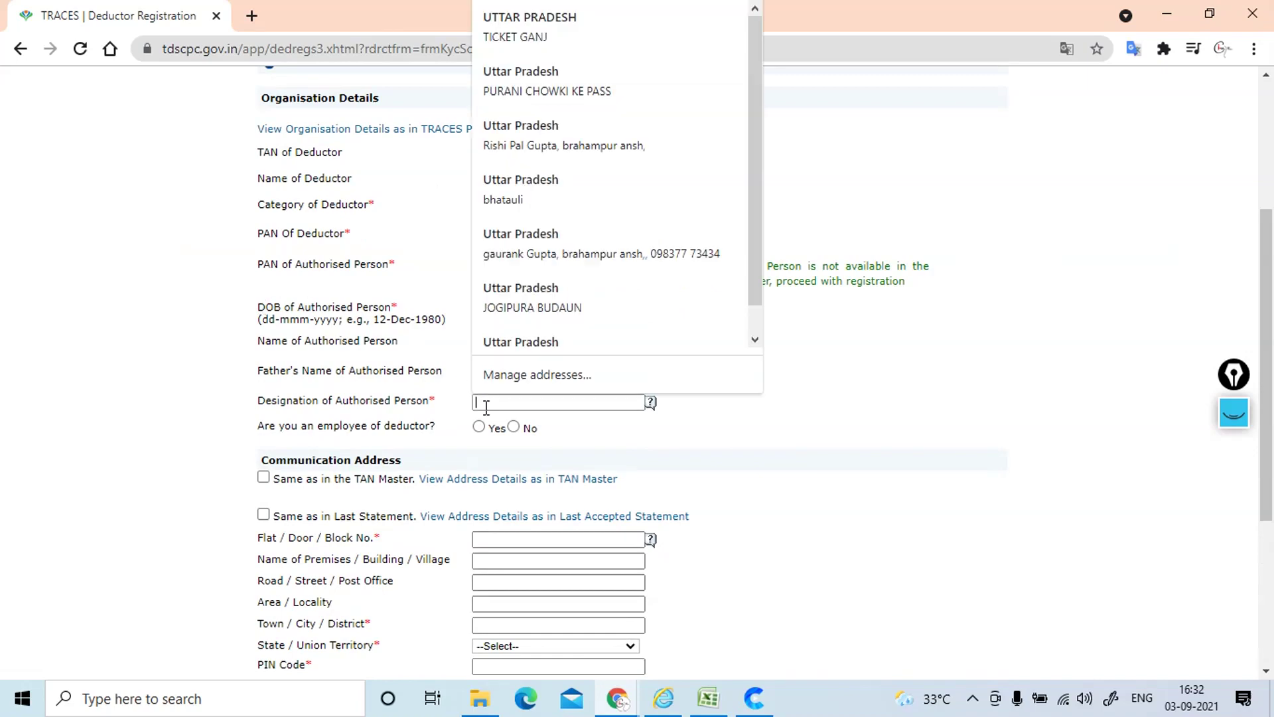
pyautogui.write('PARTNER')
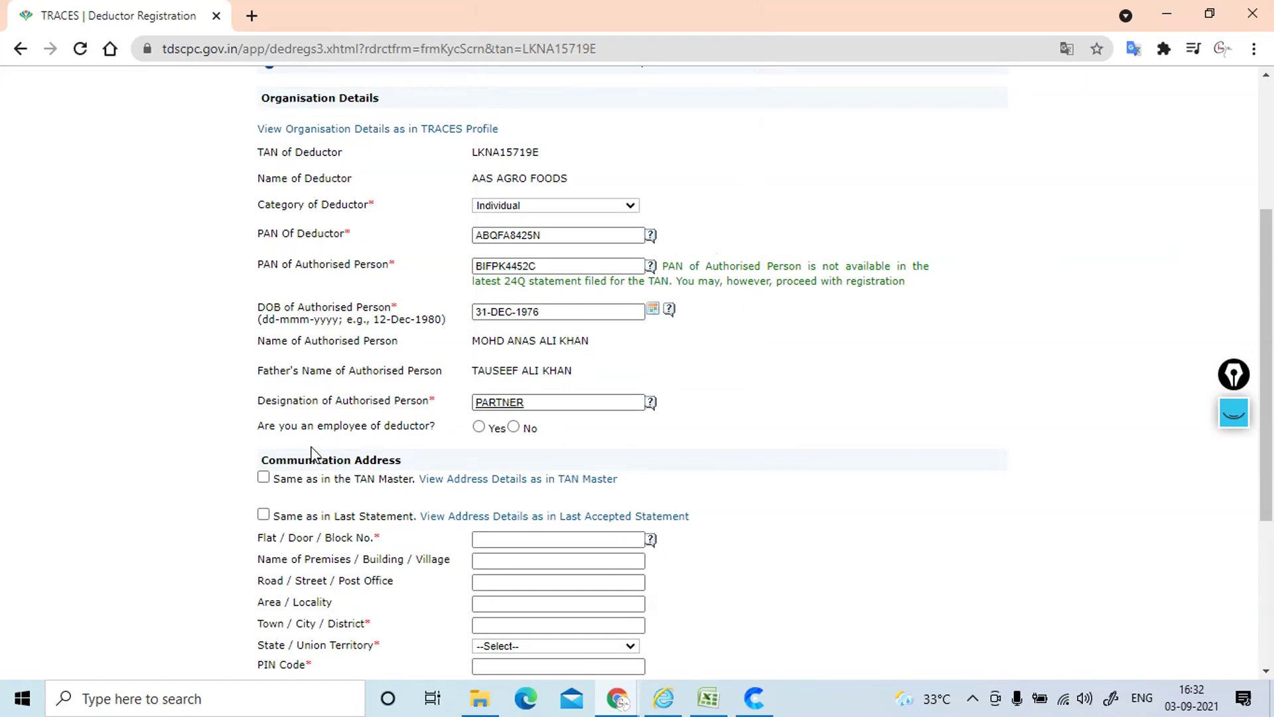
pyautogui.click(514, 428)
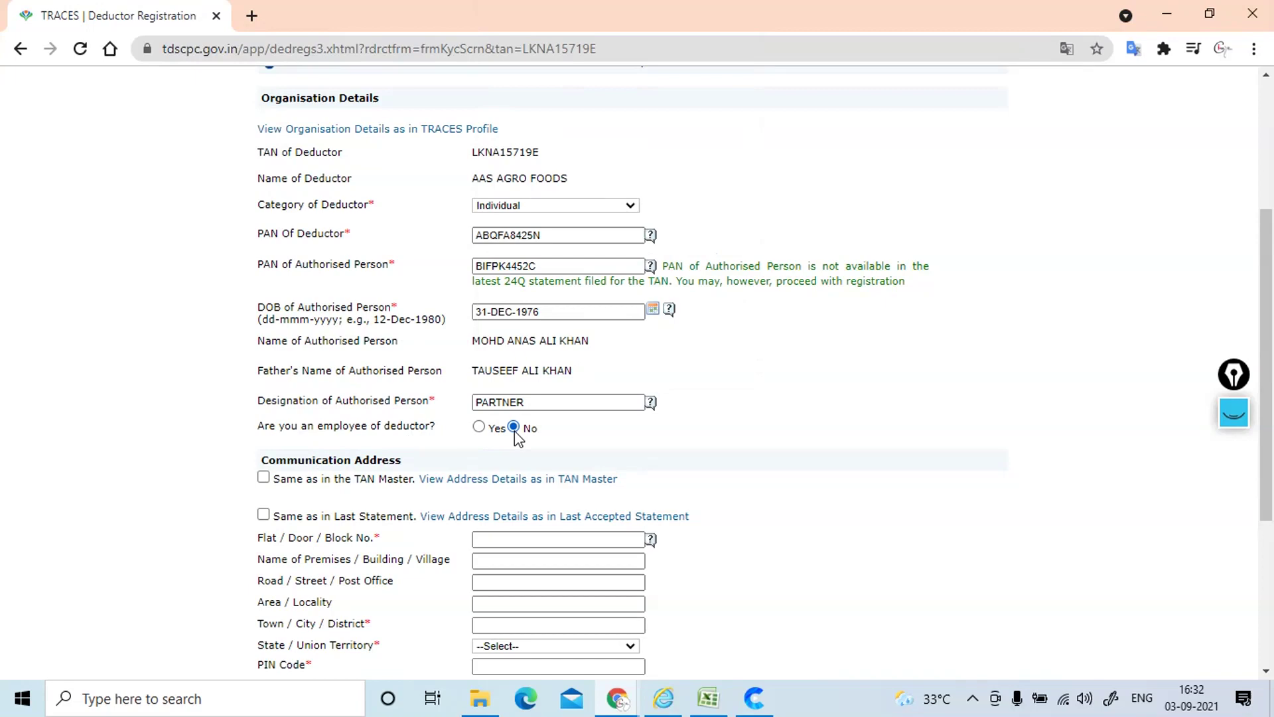
# Step: Tick 'Same as in Last Statement' for both Communication Address and Communication Details
pyautogui.click(264, 478)
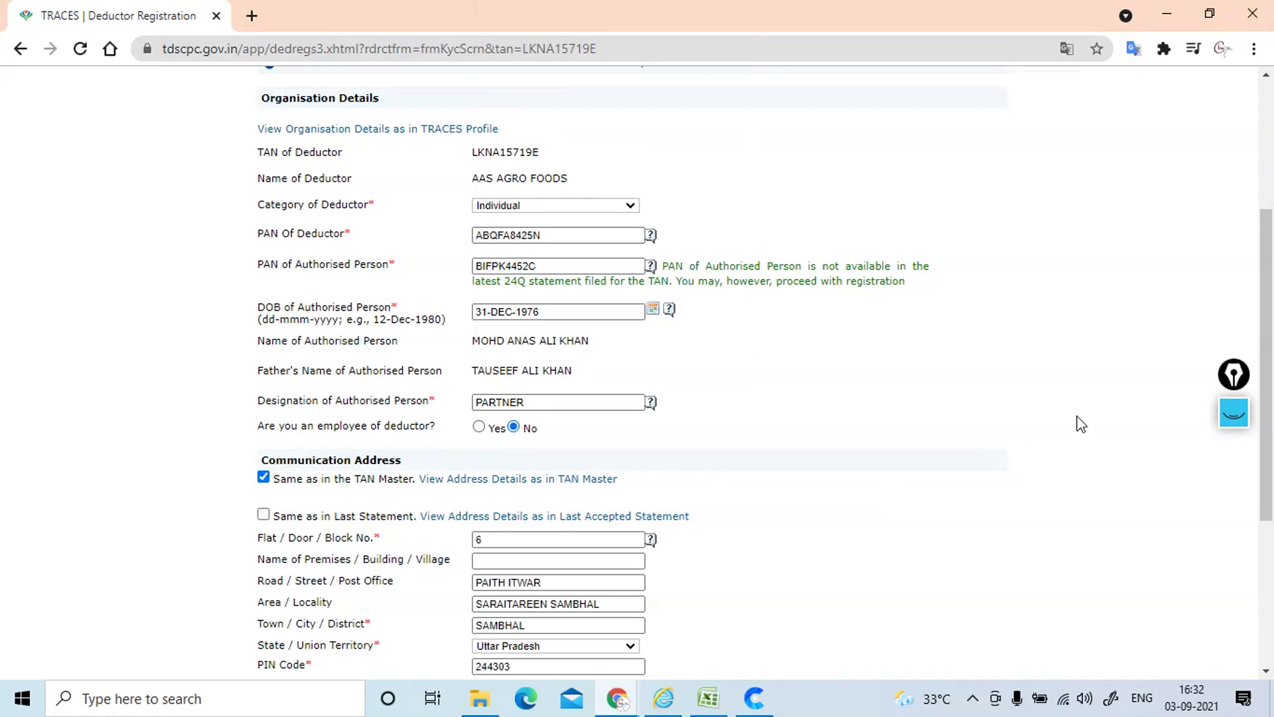
pyautogui.moveTo(1273, 361); pyautogui.dragTo(1273, 435)
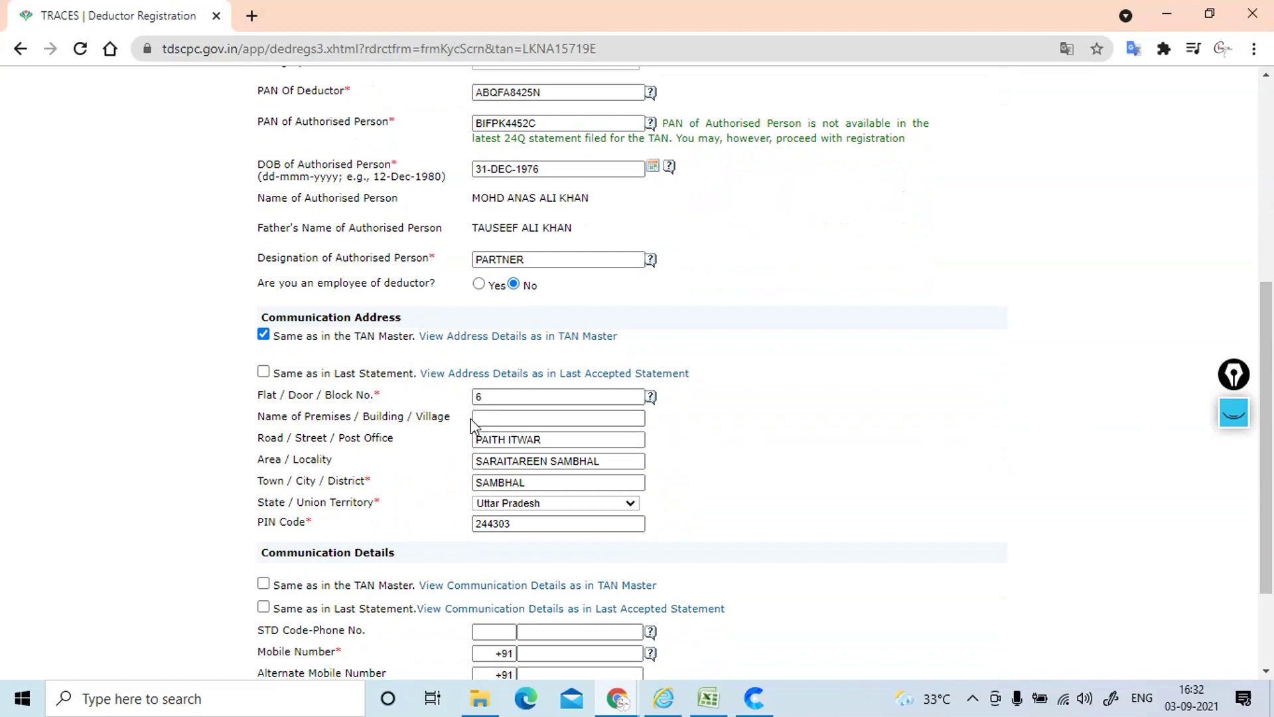
pyautogui.click(263, 372)
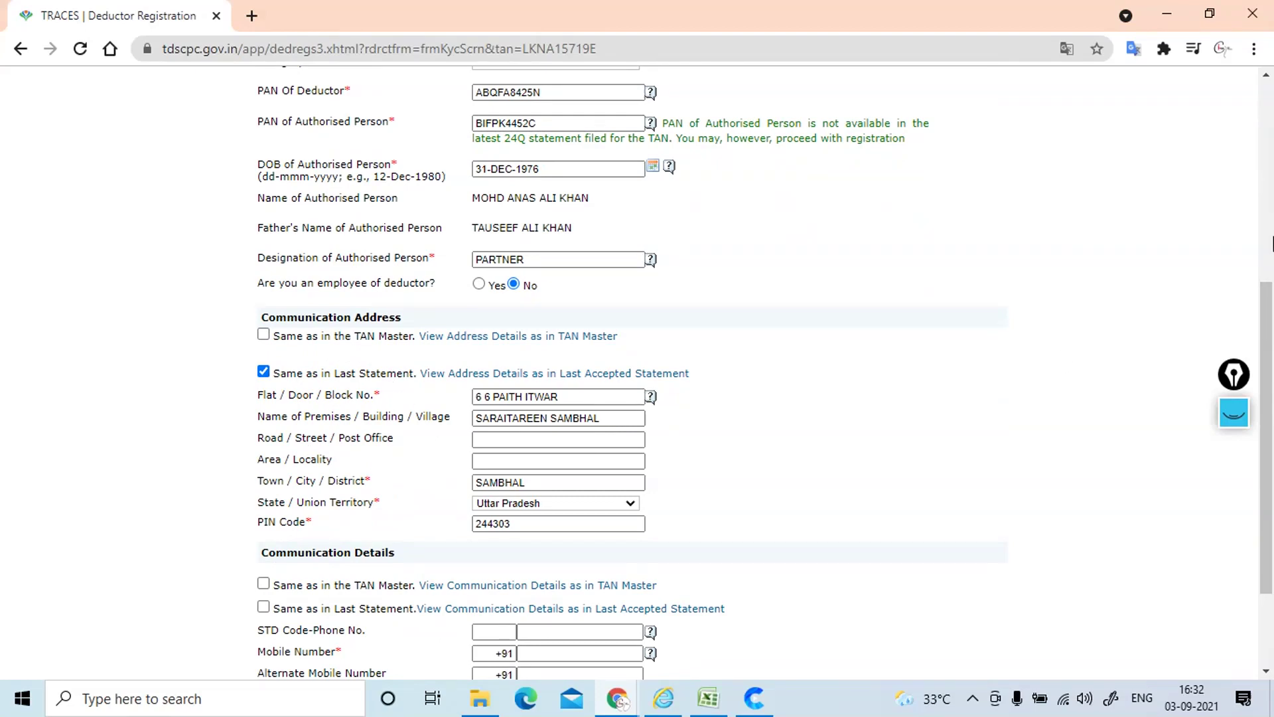
pyautogui.moveTo(1268, 338); pyautogui.dragTo(1270, 407)
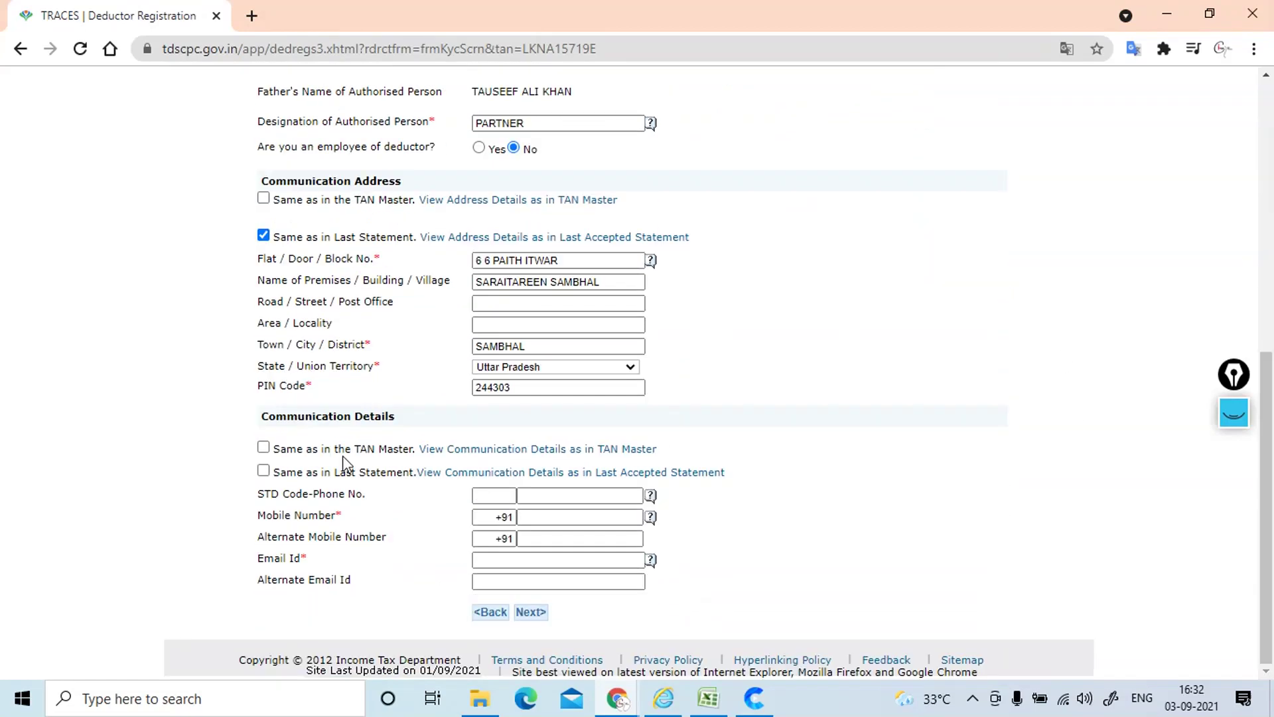
pyautogui.click(263, 472)
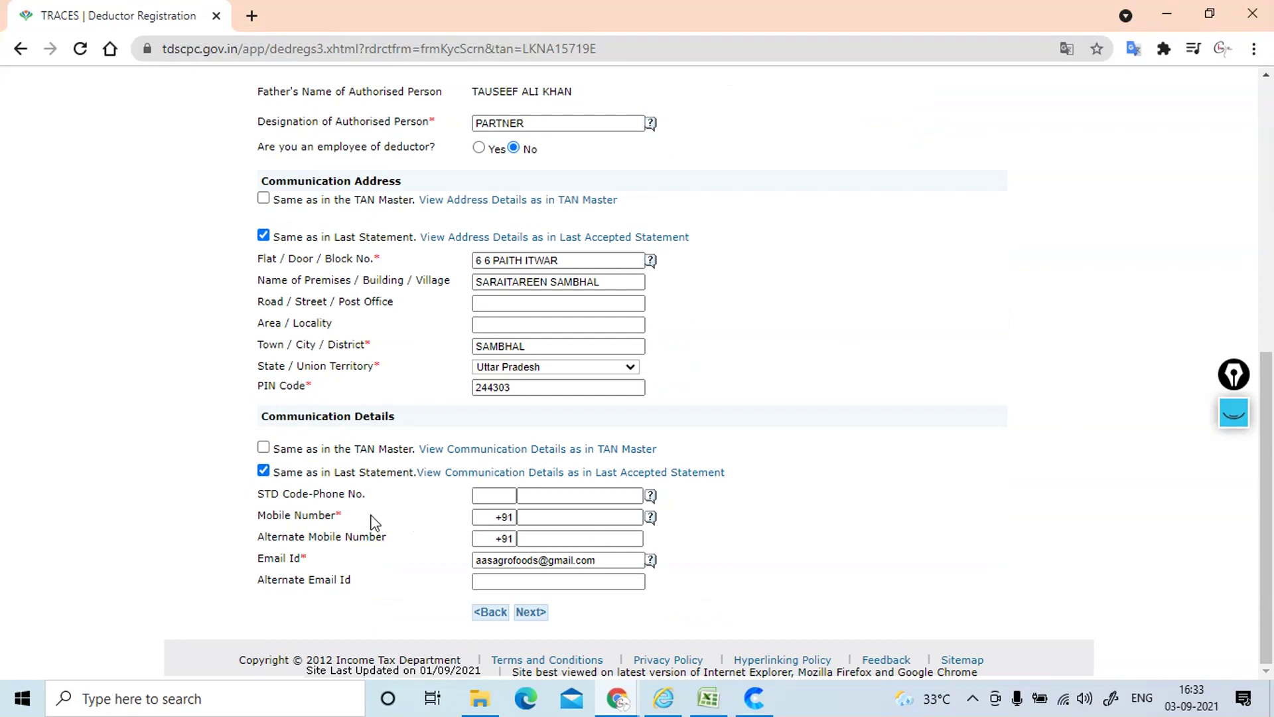
pyautogui.click(543, 517)
# Step: Paste the mobile number from CompuOffice, enter the alternate mobile number, and continue to Step 4
pyautogui.click(543, 517)
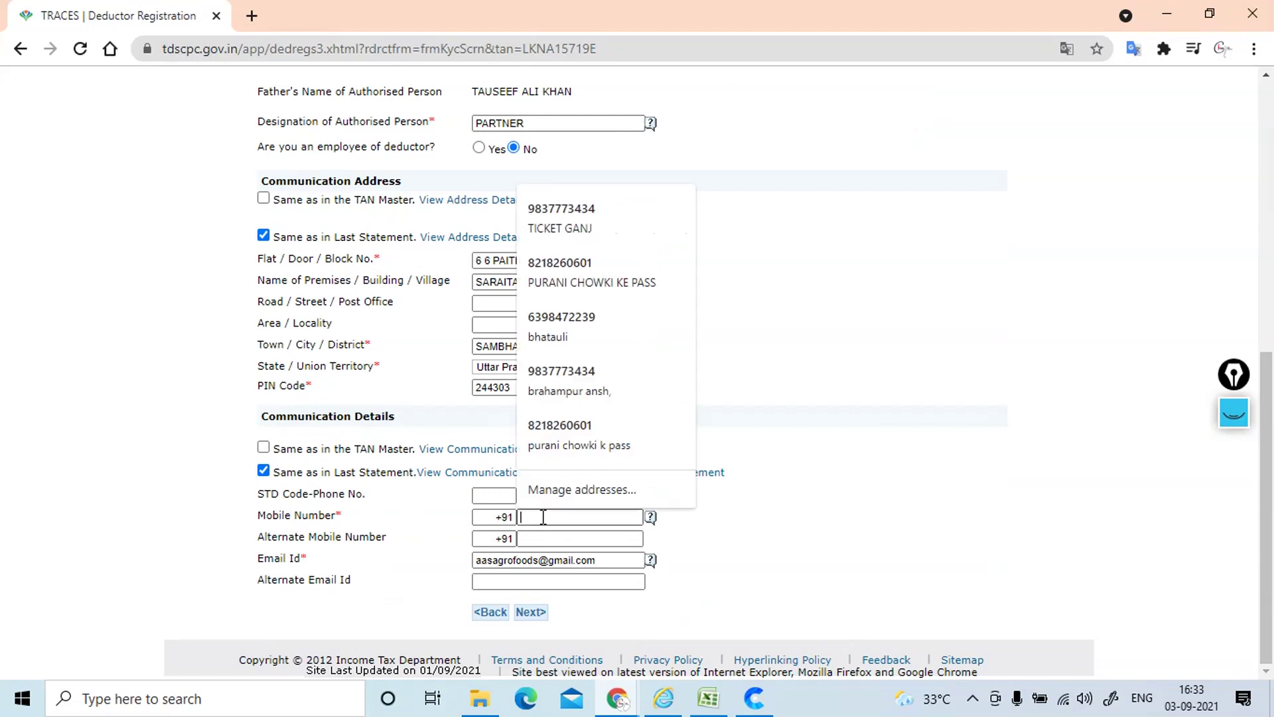
pyautogui.hotkey('alt', 'Tab')
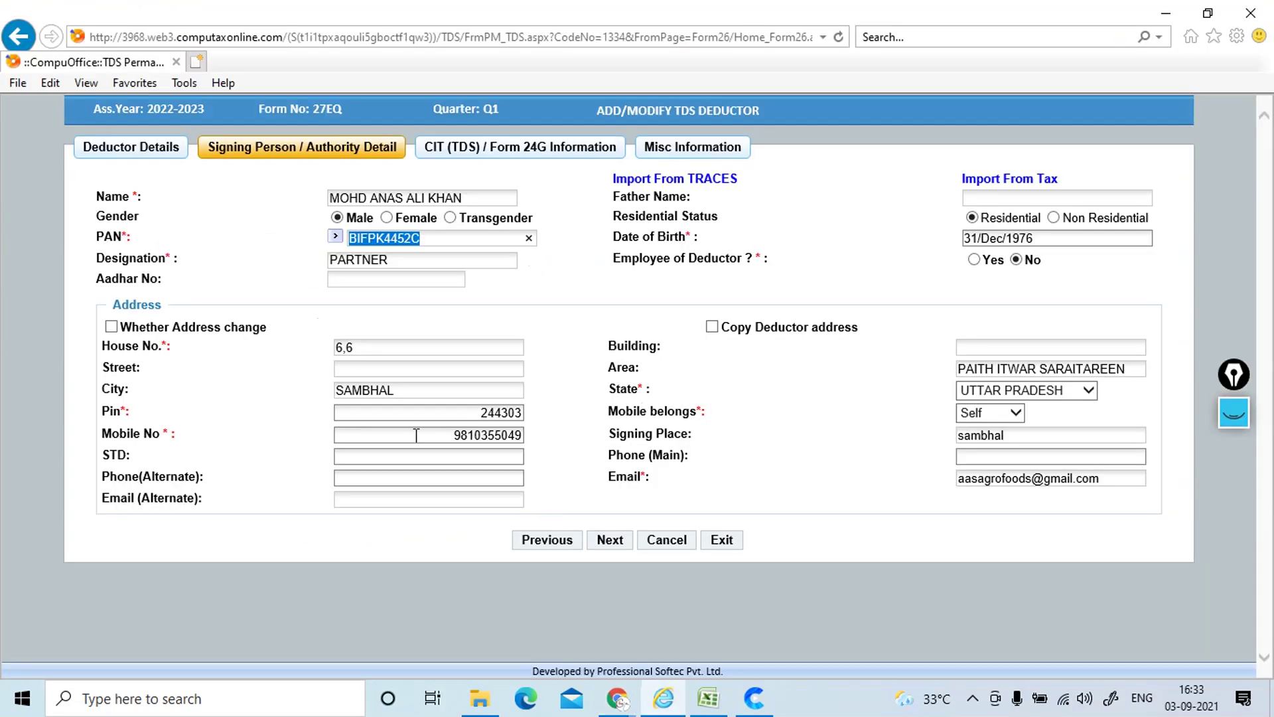
pyautogui.doubleClick(434, 435)
pyautogui.hotkey('ctrl', 'c')
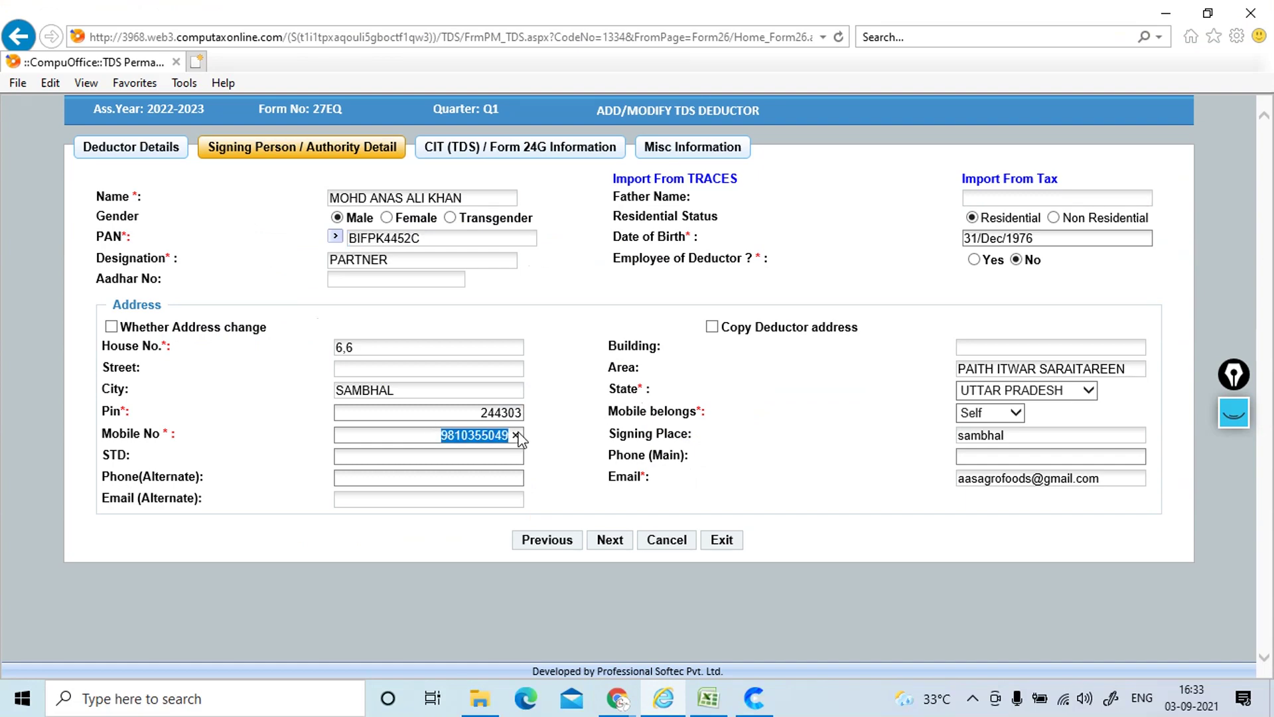
pyautogui.hotkey('alt', 'Tab')
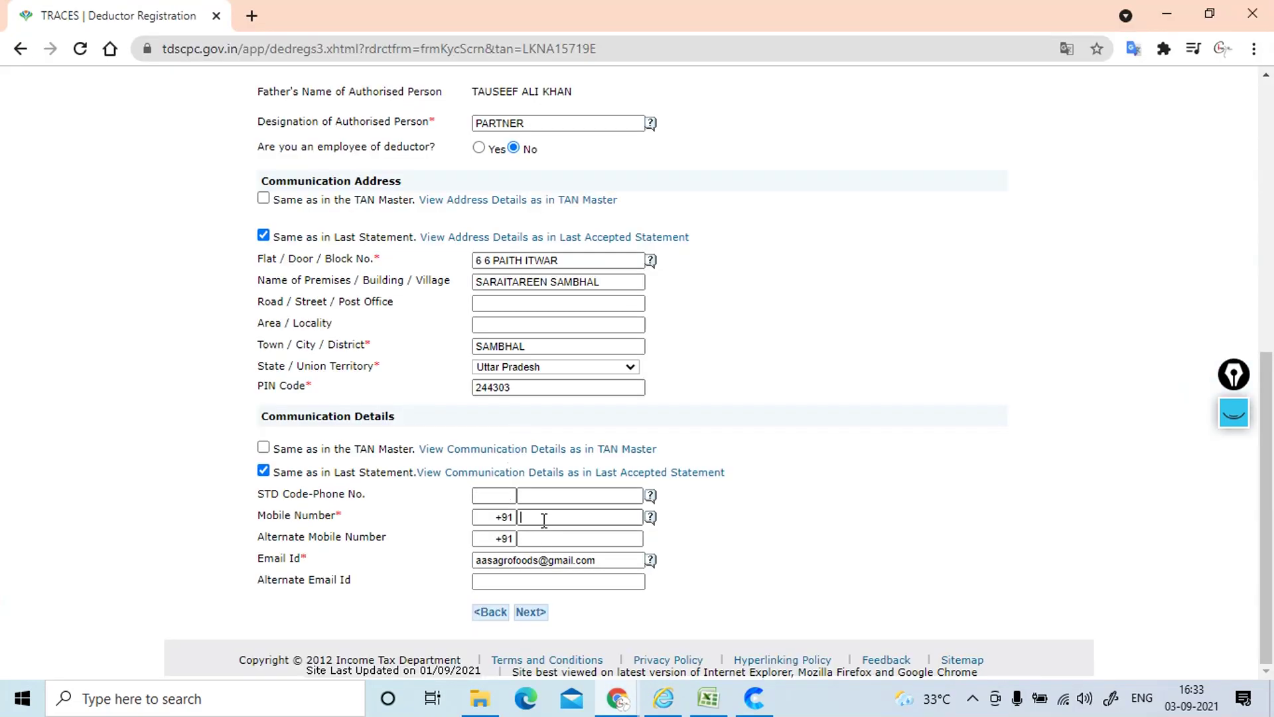
pyautogui.hotkey('ctrl', 'v')
pyautogui.click(539, 539)
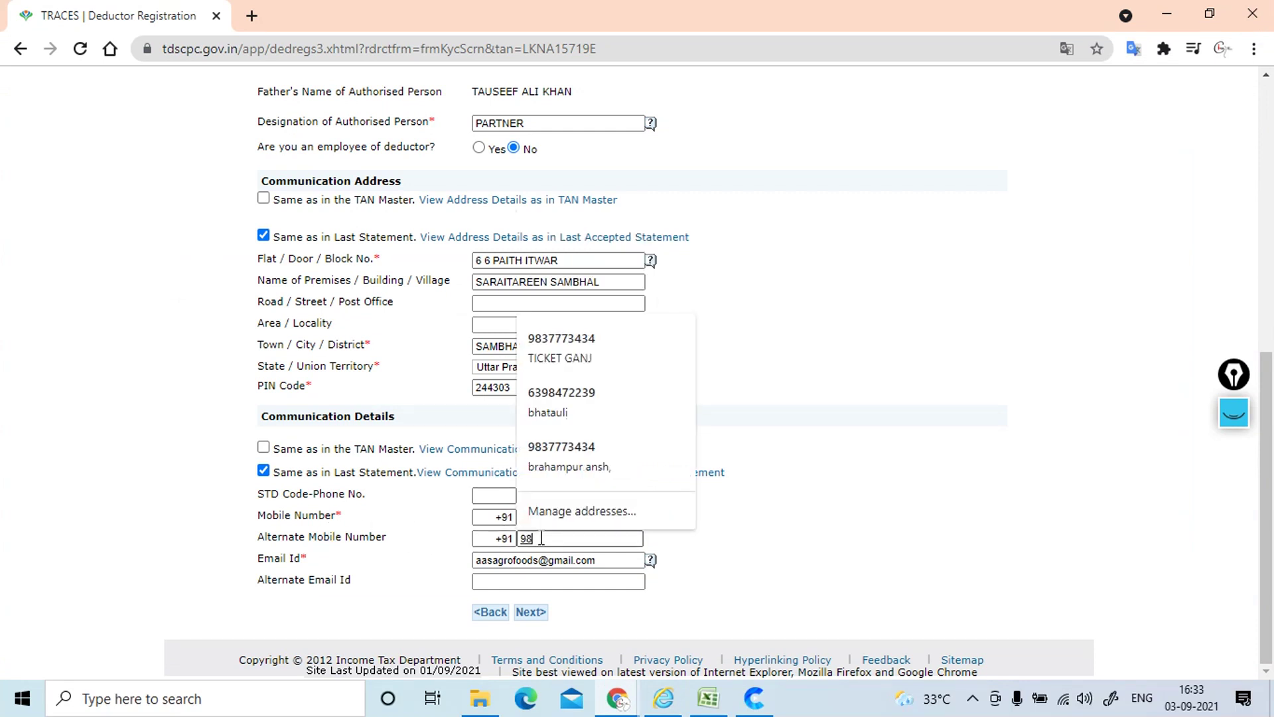
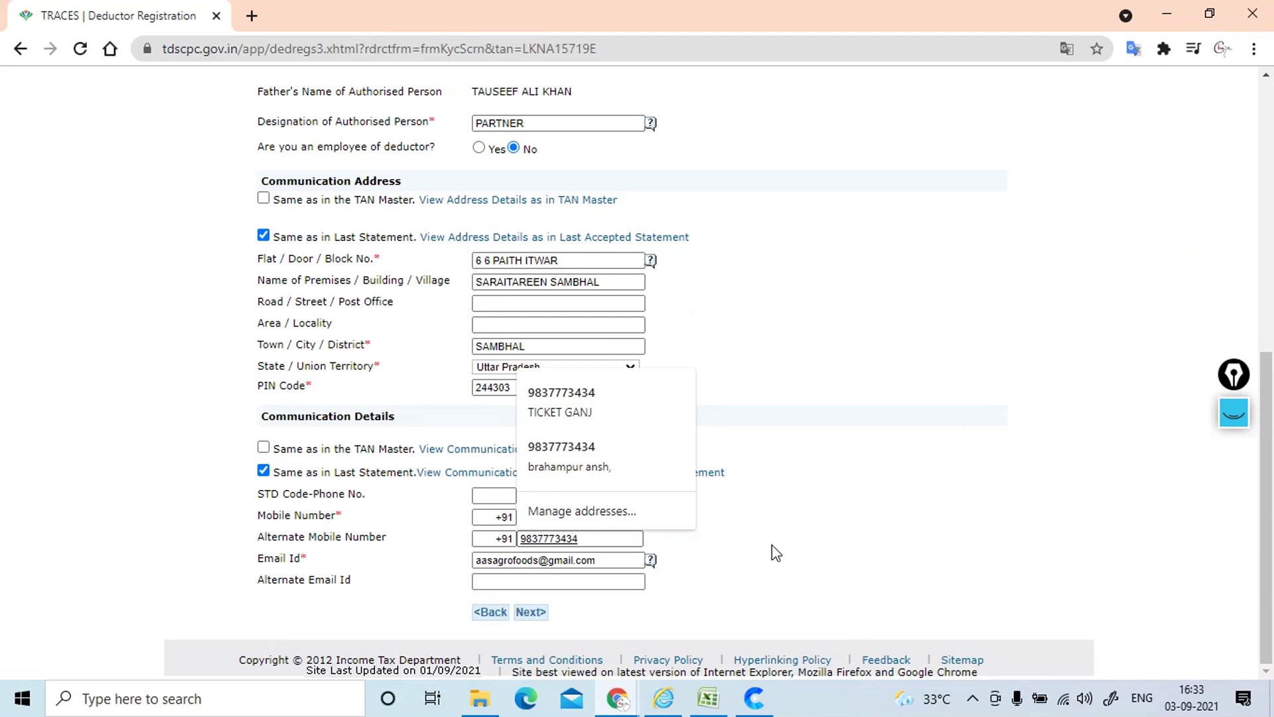
pyautogui.click(775, 550)
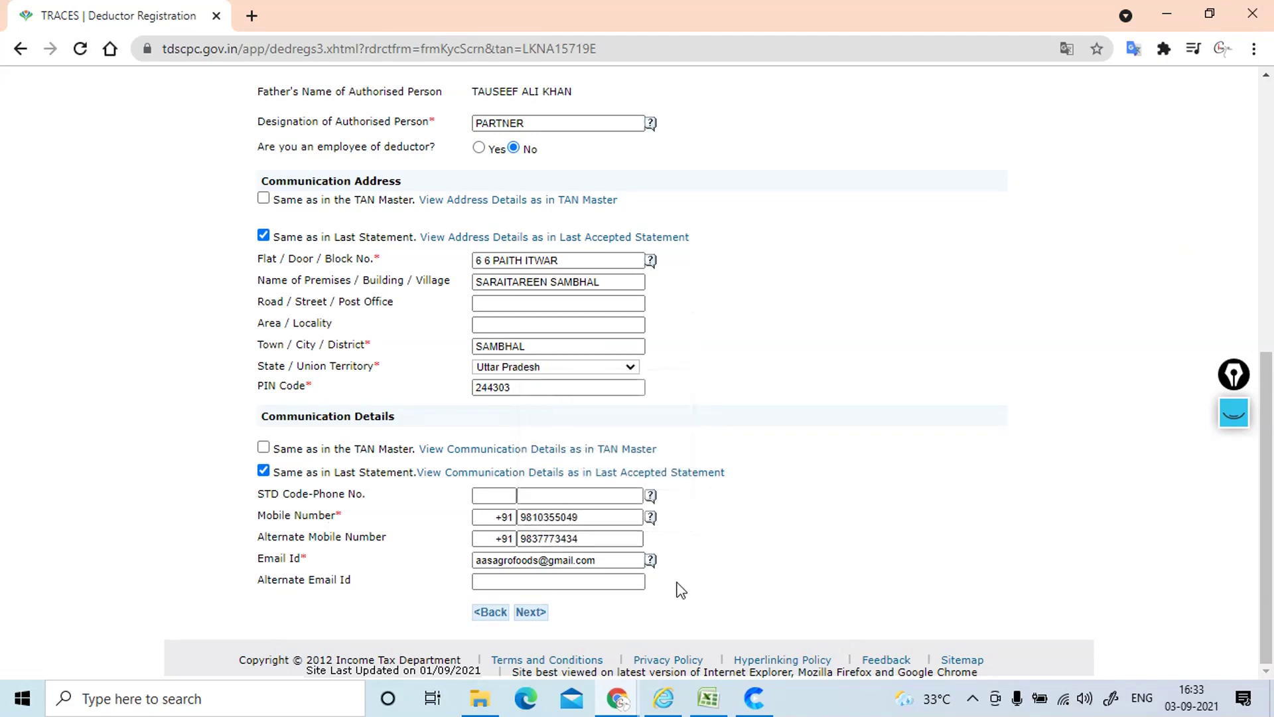
pyautogui.click(531, 612)
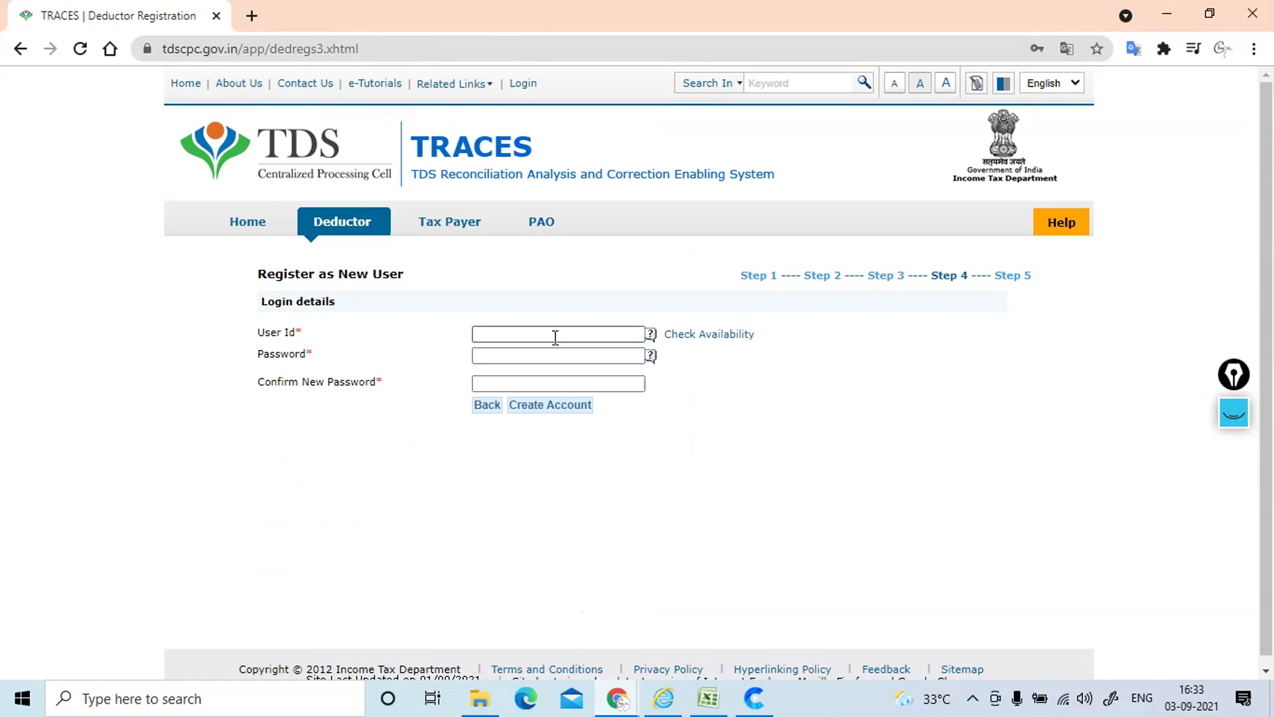
# Step: Copy the firm name AAS AGRO FOODS from the TDS software into User Id
pyautogui.hotkey('alt', 'Tab')
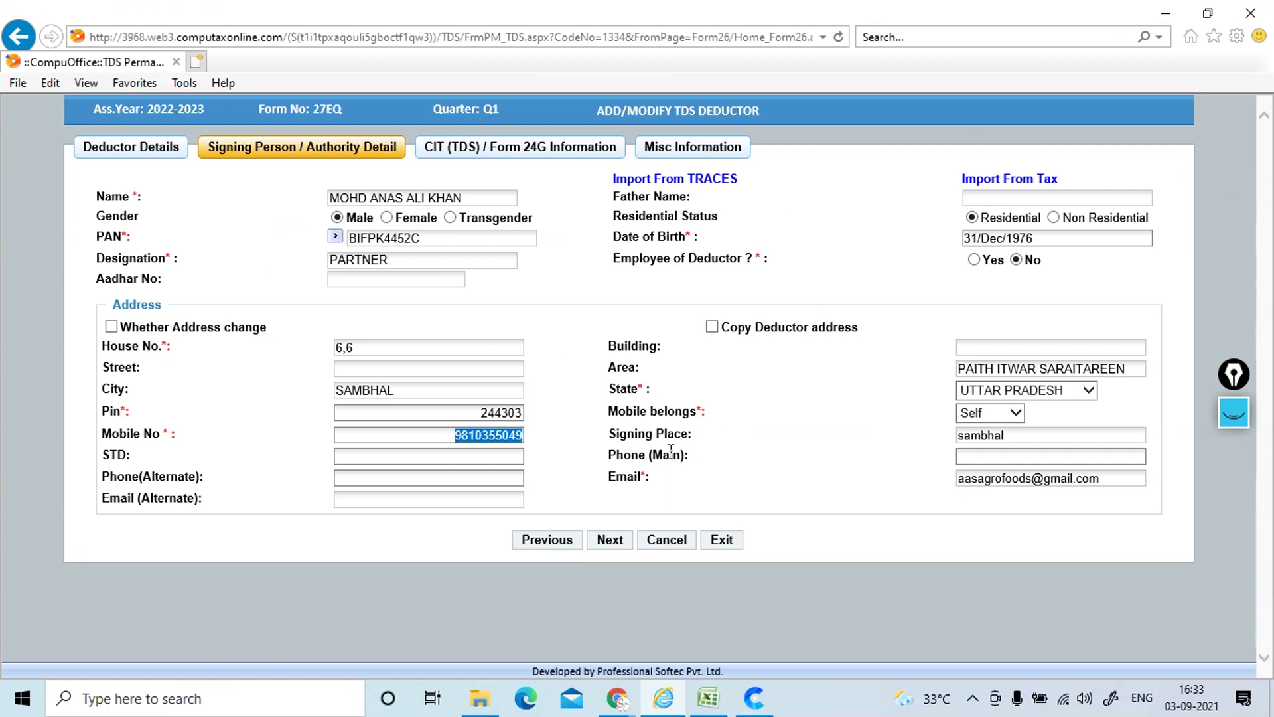
pyautogui.click(722, 540)
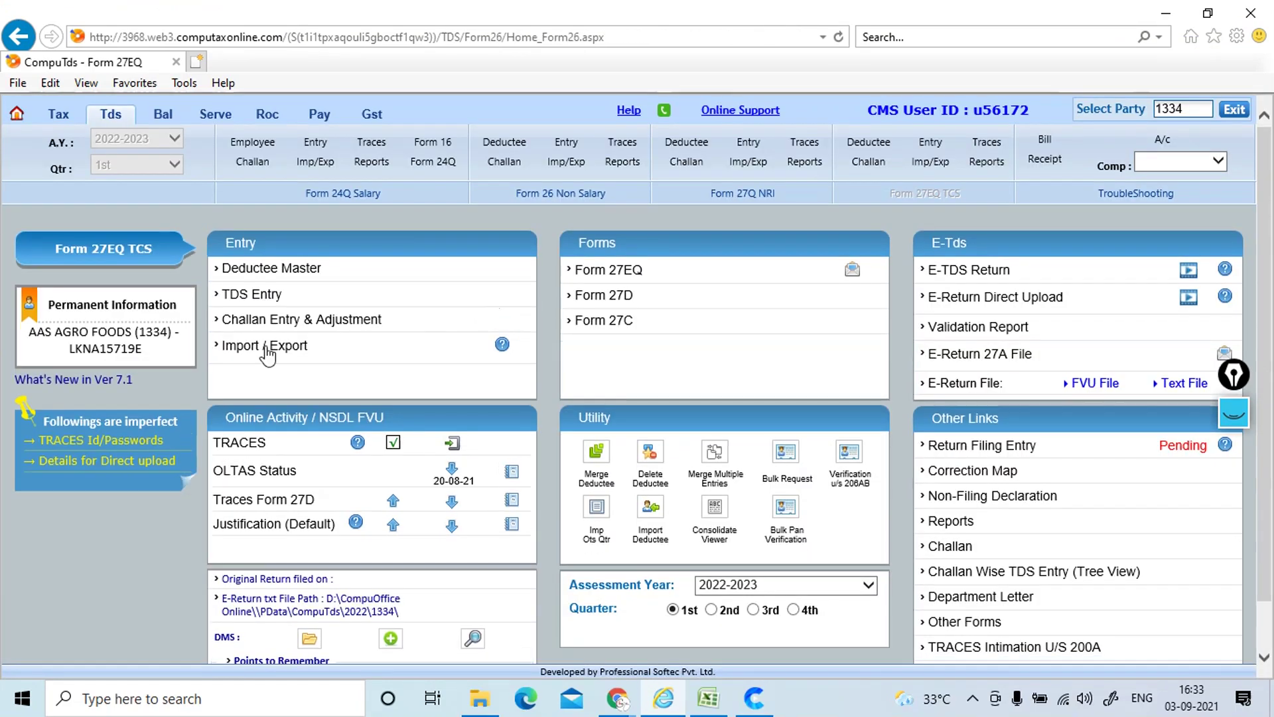
pyautogui.moveTo(32, 332); pyautogui.dragTo(114, 340)
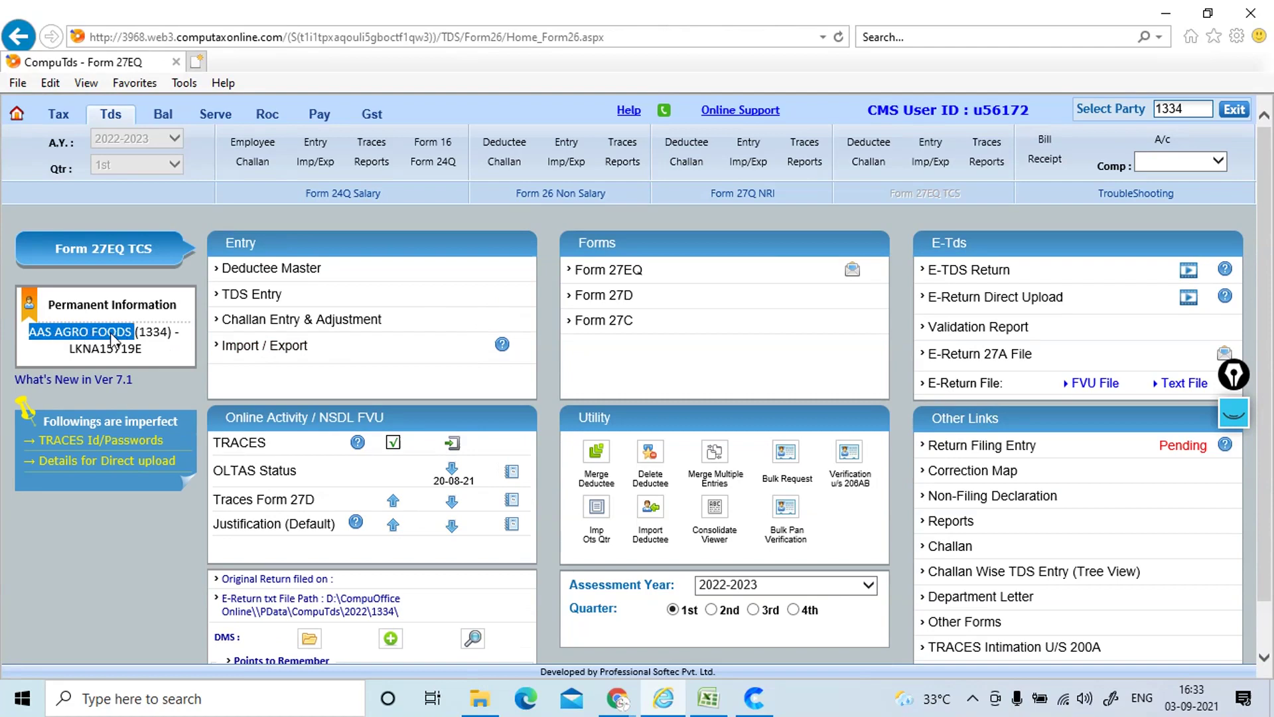
pyautogui.hotkey('alt', 'Tab')
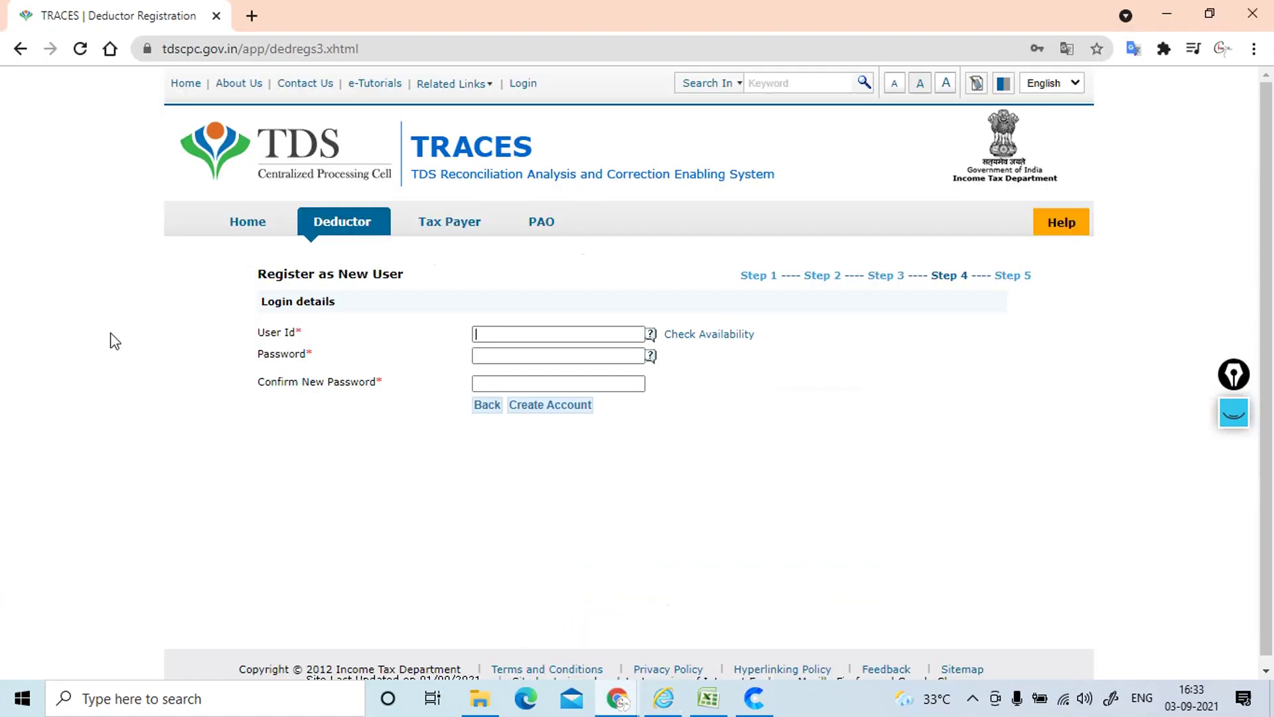
pyautogui.click(489, 332)
pyautogui.write('AAS AGRO FO')
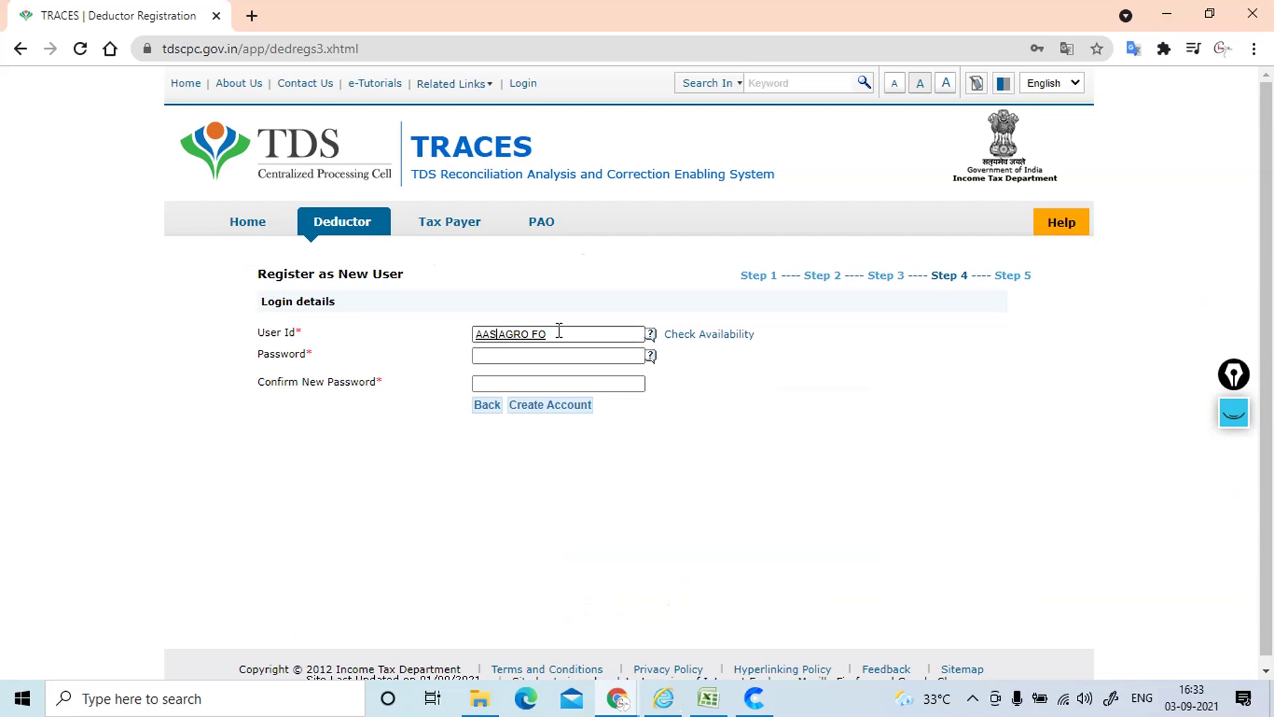
# Step: Trim the user id, add '@' and digits, confirm availability, and copy it
pyautogui.press('BackSpace')
pyautogui.press('Delete')
pyautogui.press('Delete')
pyautogui.press('Delete')
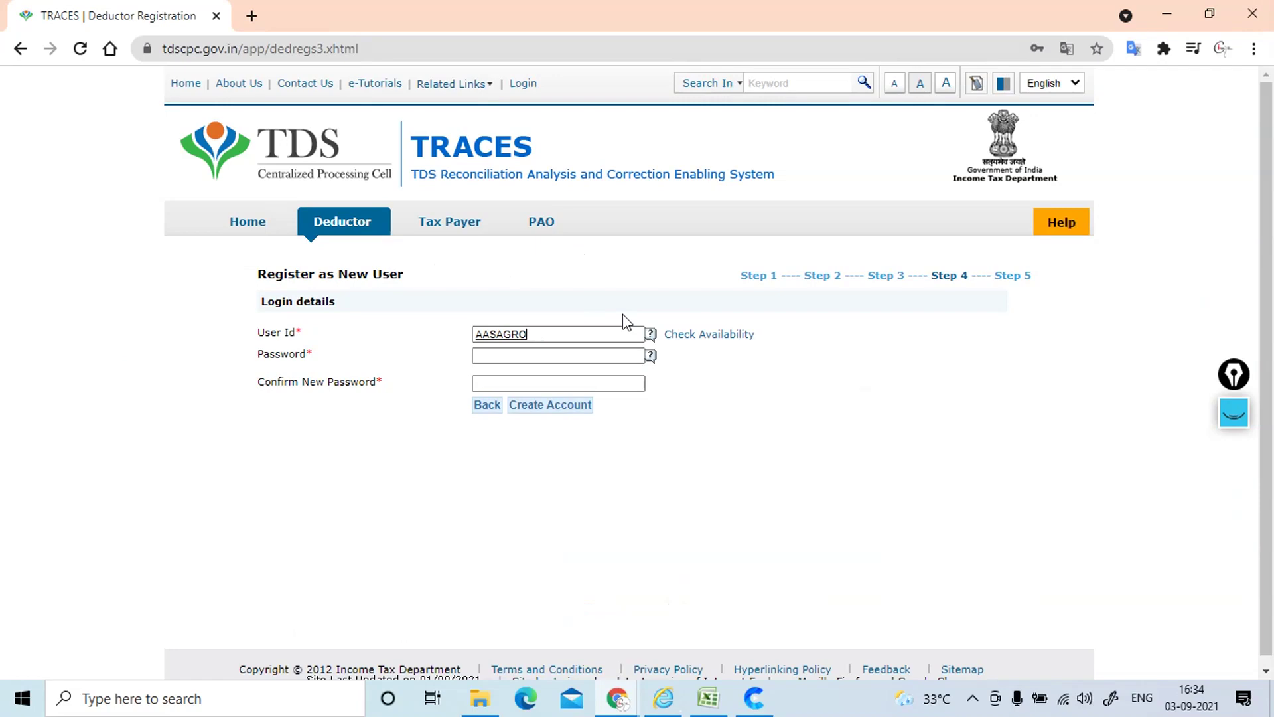
pyautogui.write('@12')
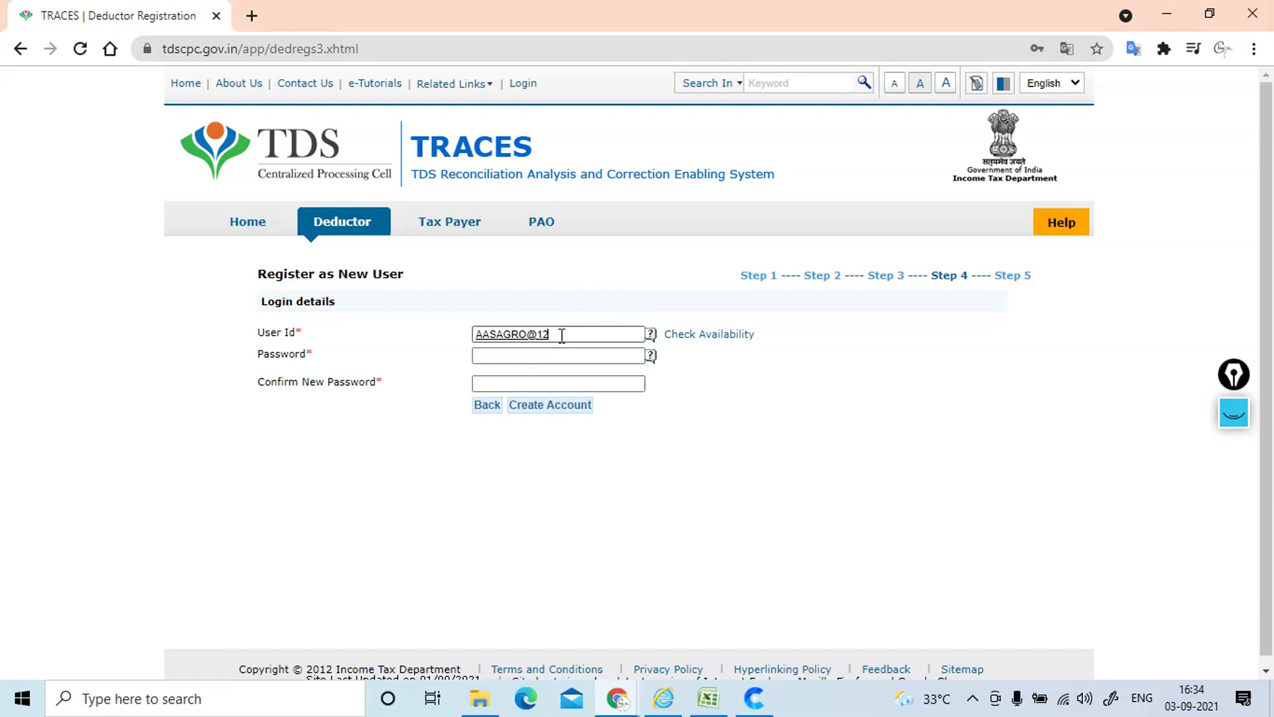
pyautogui.click(687, 339)
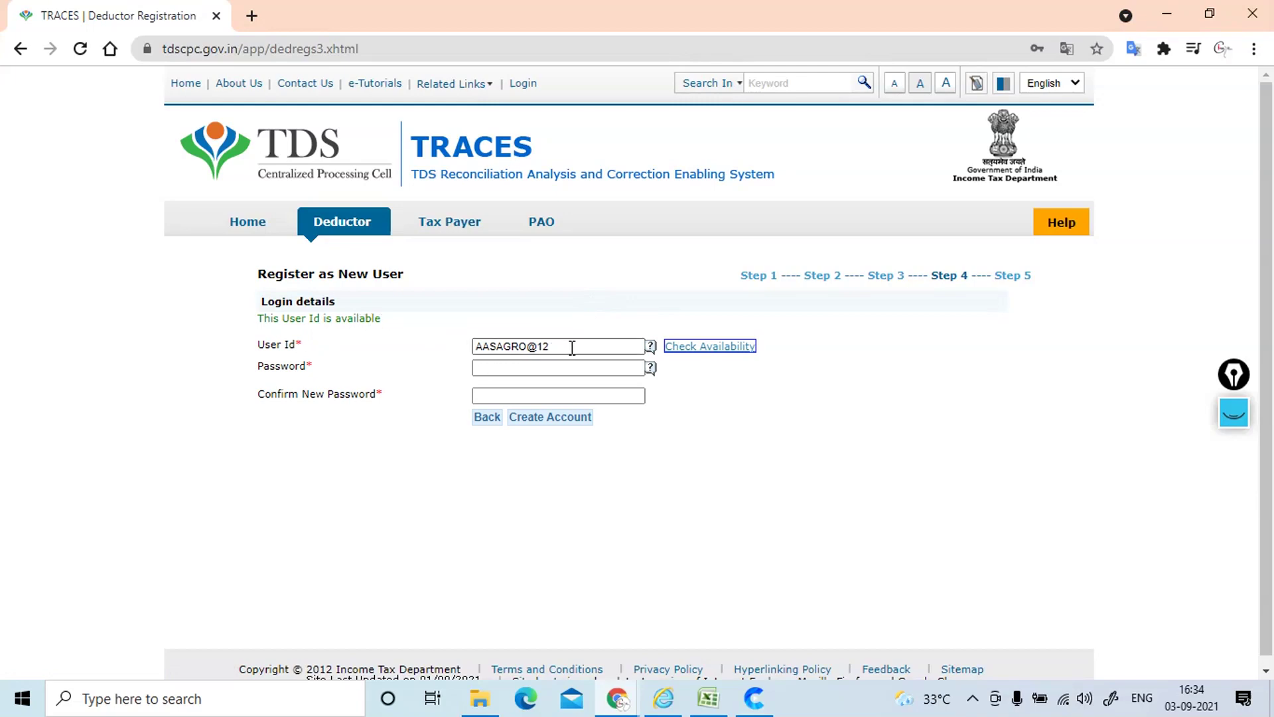
pyautogui.moveTo(572, 347); pyautogui.dragTo(398, 346)
pyautogui.hotkey('ctrl', 'c')
pyautogui.hotkey('alt', 'Tab')
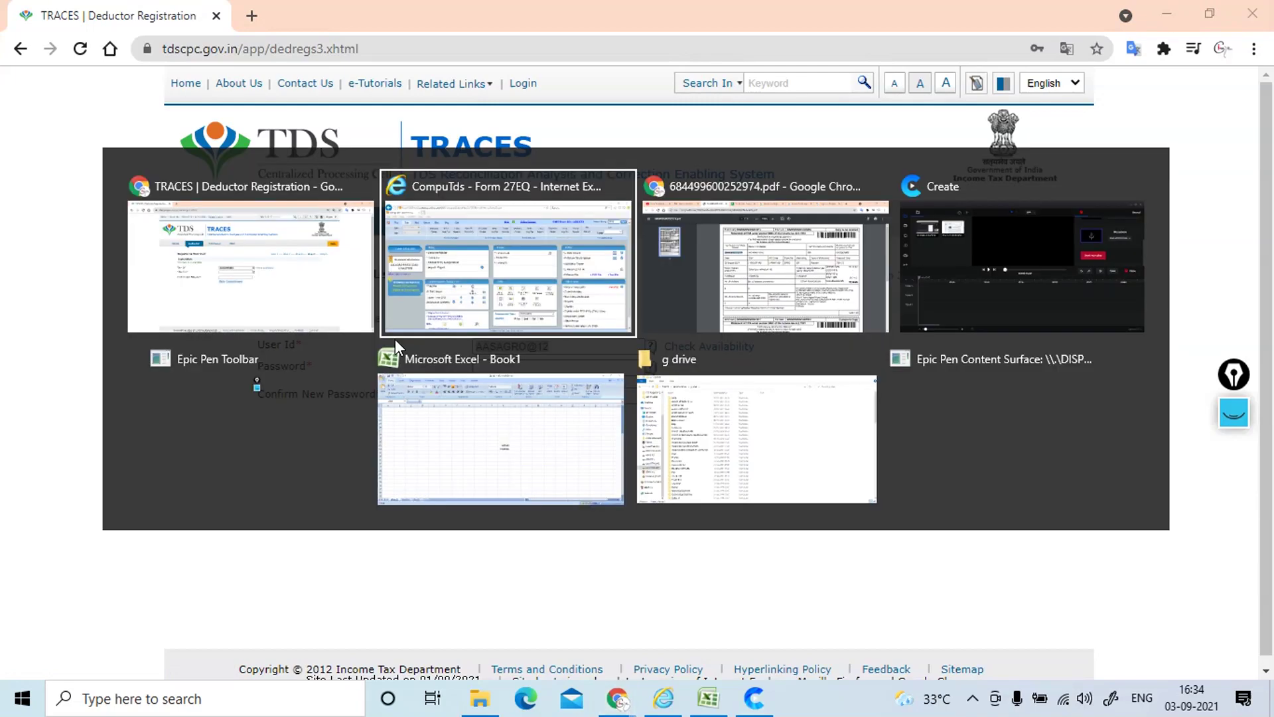
# Step: Paste the chosen user id into Excel cell G28
pyautogui.hotkey('alt', 'Tab')
pyautogui.hotkey('alt', 'Tab')
pyautogui.hotkey('alt', 'Tab')
pyautogui.hotkey('alt', 'Tab')
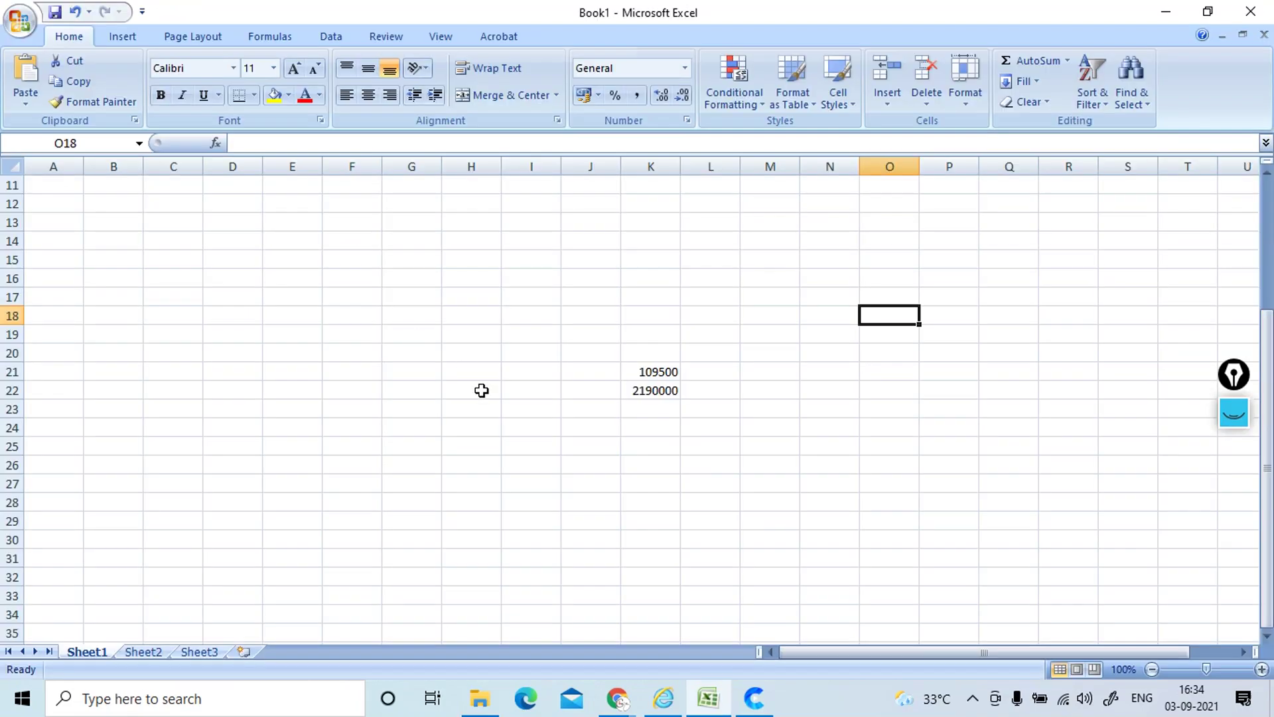
pyautogui.click(426, 503)
pyautogui.hotkey('ctrl', 'v')
pyautogui.hotkey('alt', 'Tab')
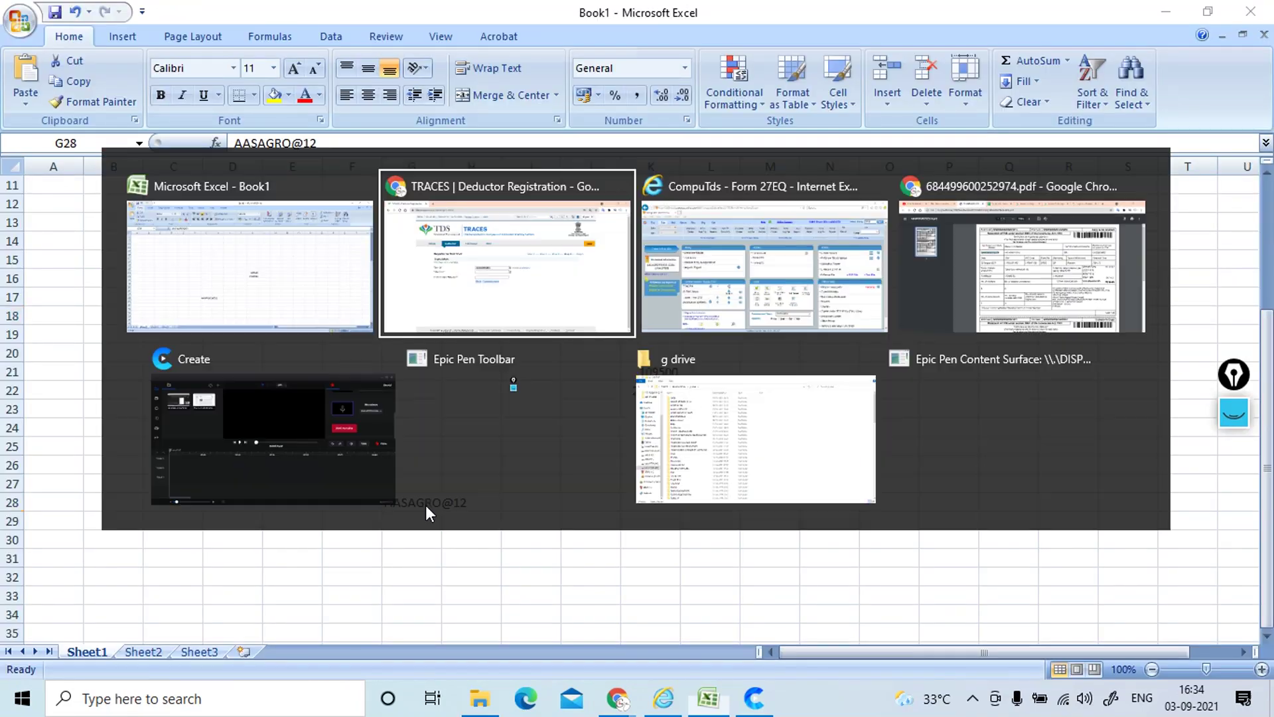
# Step: Enter a strong account password and retype it in Confirm New Password
pyautogui.click(528, 368)
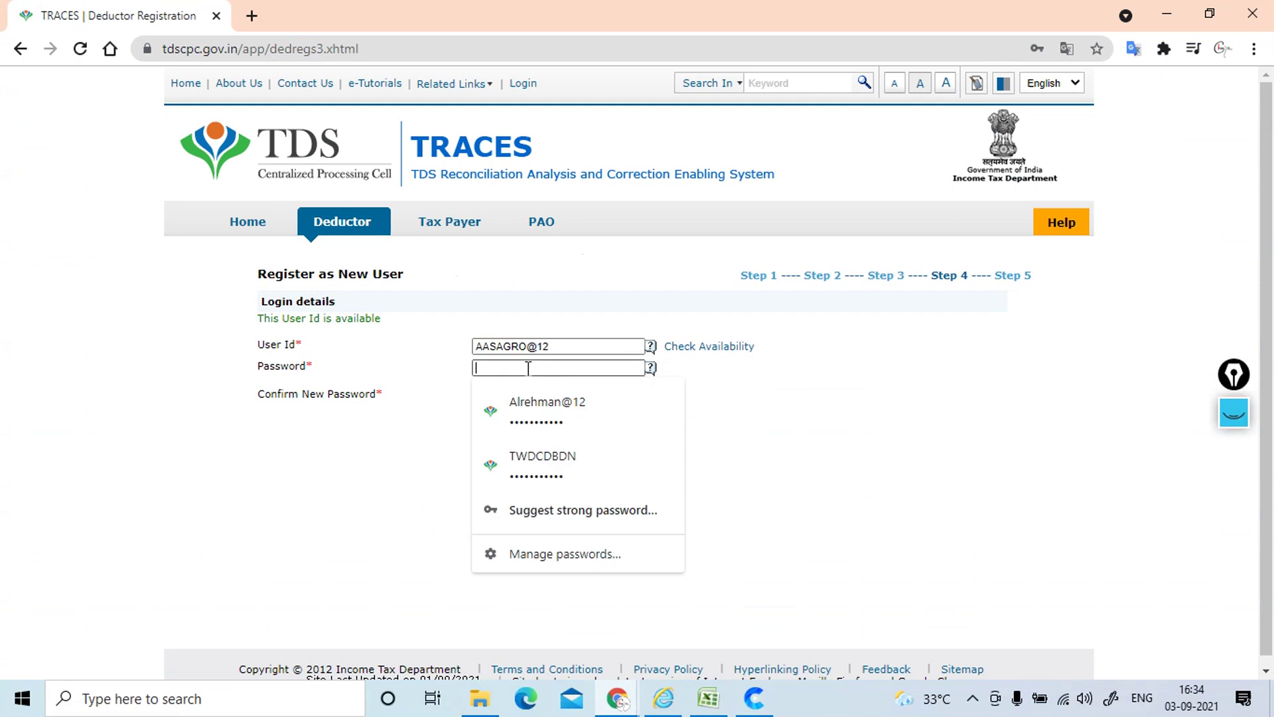
pyautogui.write('••')
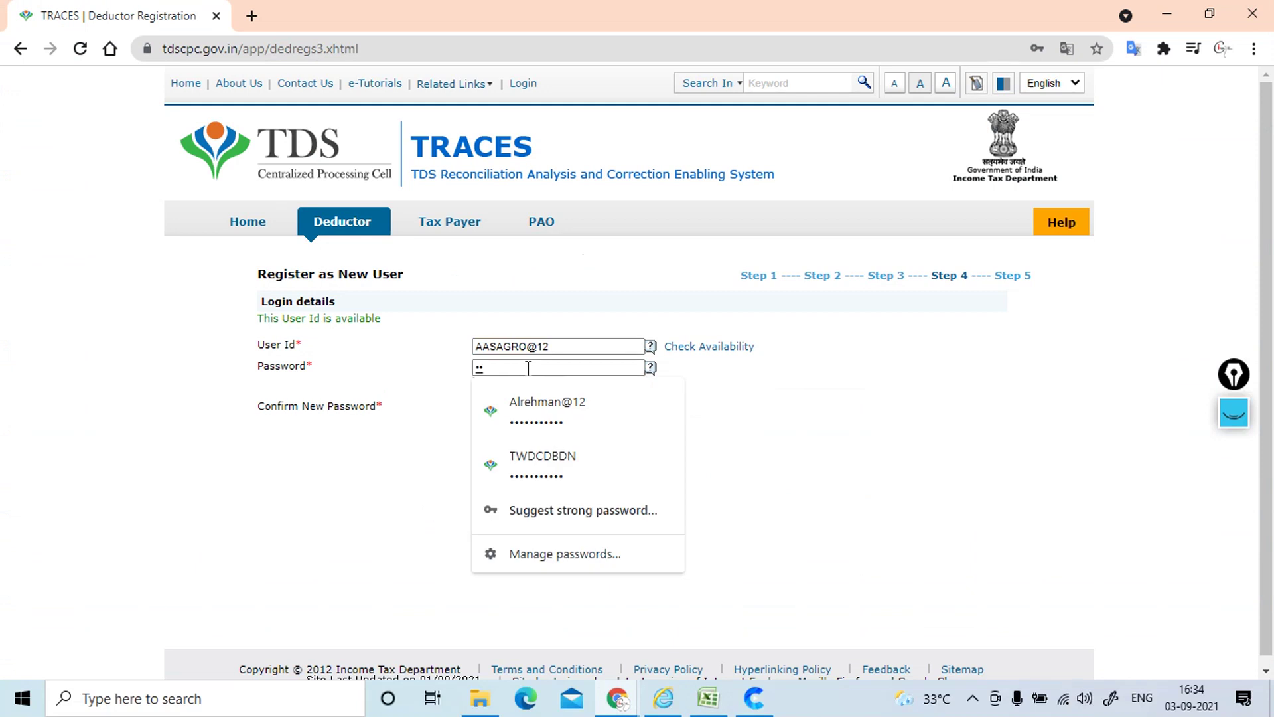
pyautogui.write('•••••••••')
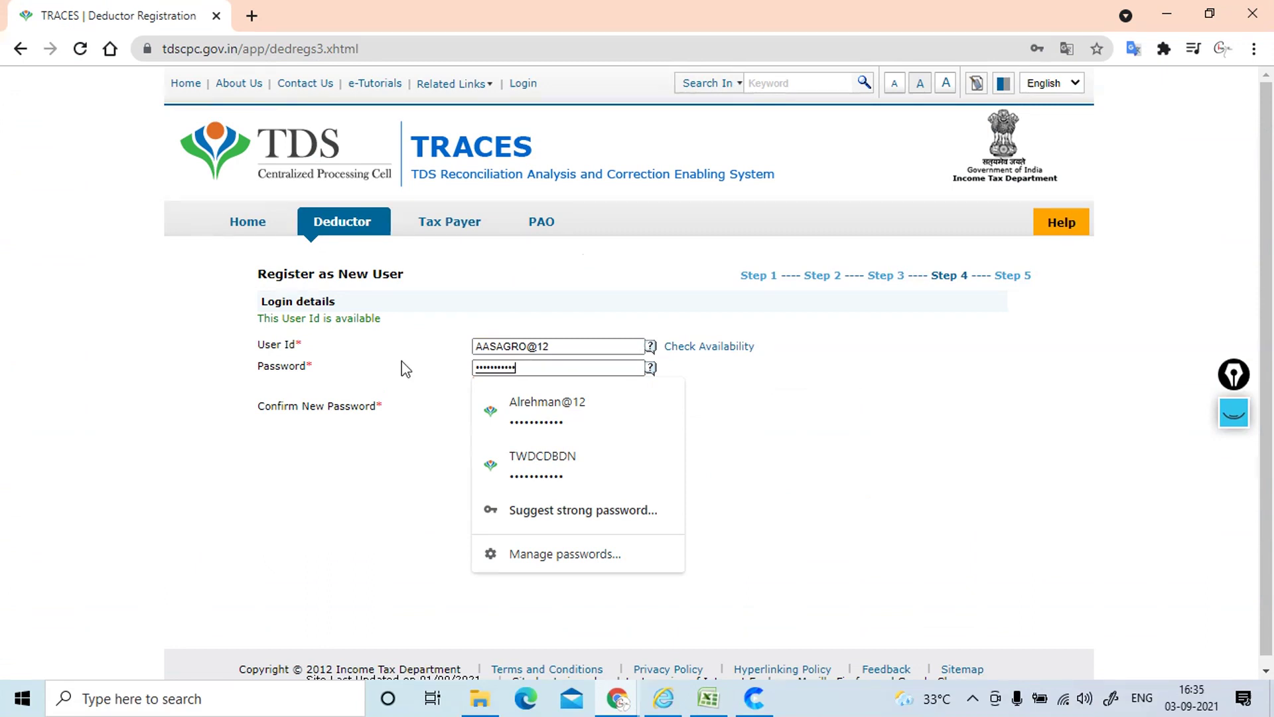
pyautogui.press('Tab')
pyautogui.hotkey('ctrl', 'v')
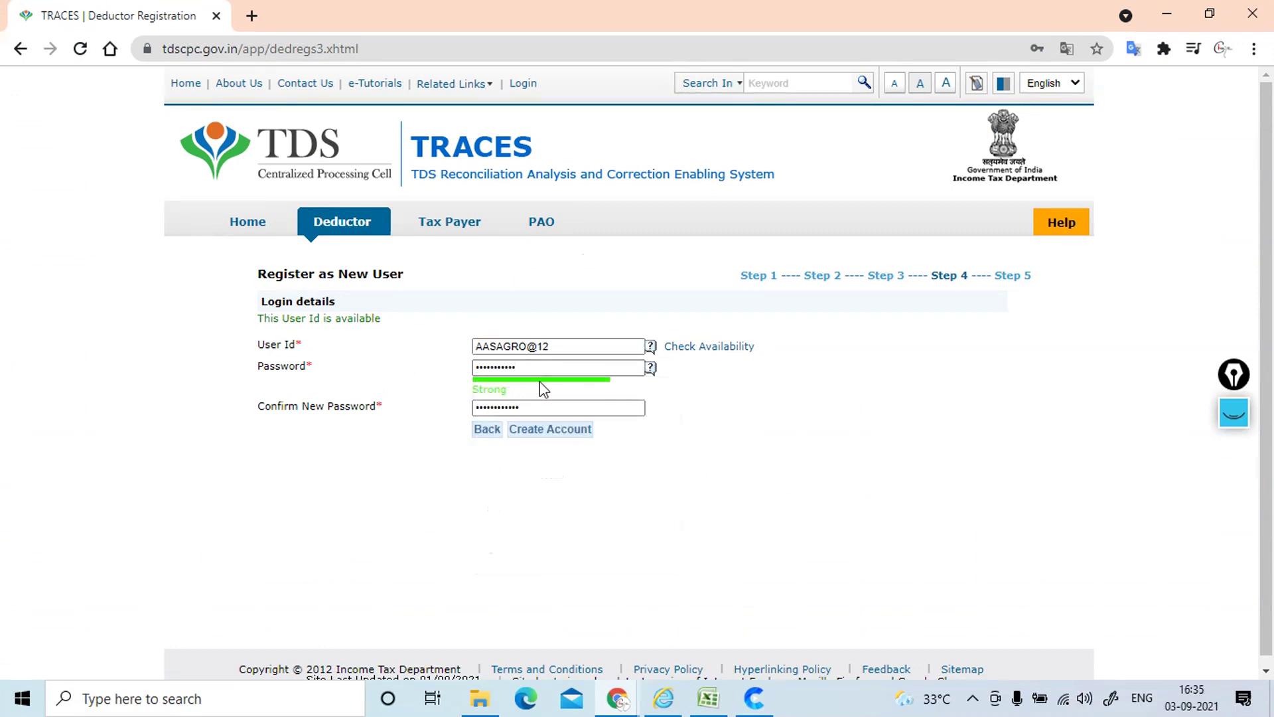
pyautogui.moveTo(532, 408); pyautogui.dragTo(410, 414)
pyautogui.write('•••••••••••')
# Step: Create the TRACES account, save the new login in Chrome, and confirm the registration summary
pyautogui.click(540, 435)
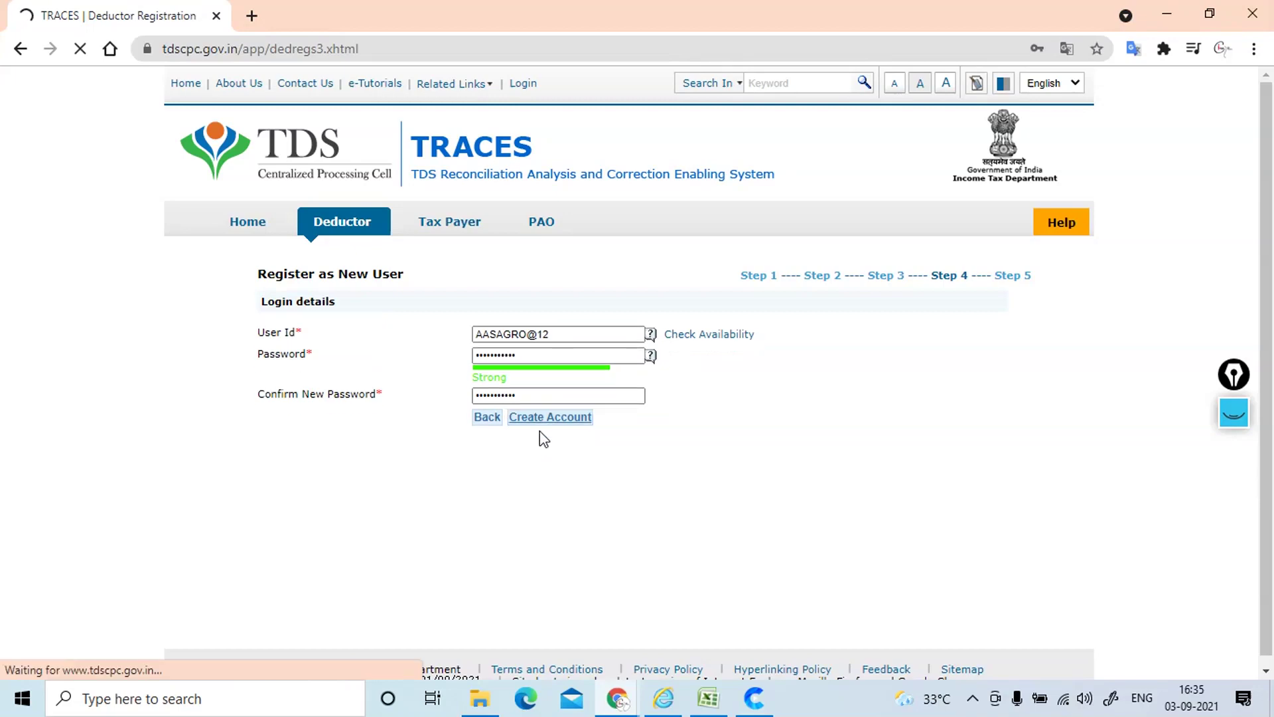
pyautogui.click(998, 313)
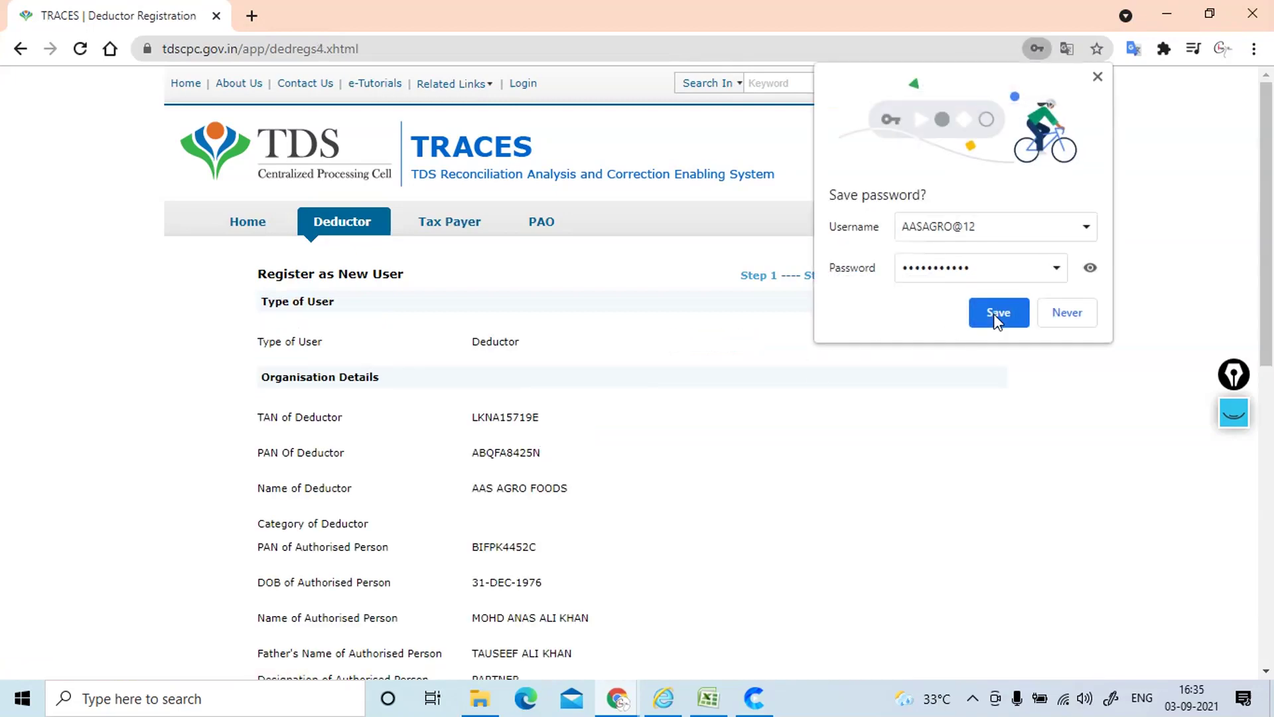
pyautogui.scroll(-10, 1268, 465)
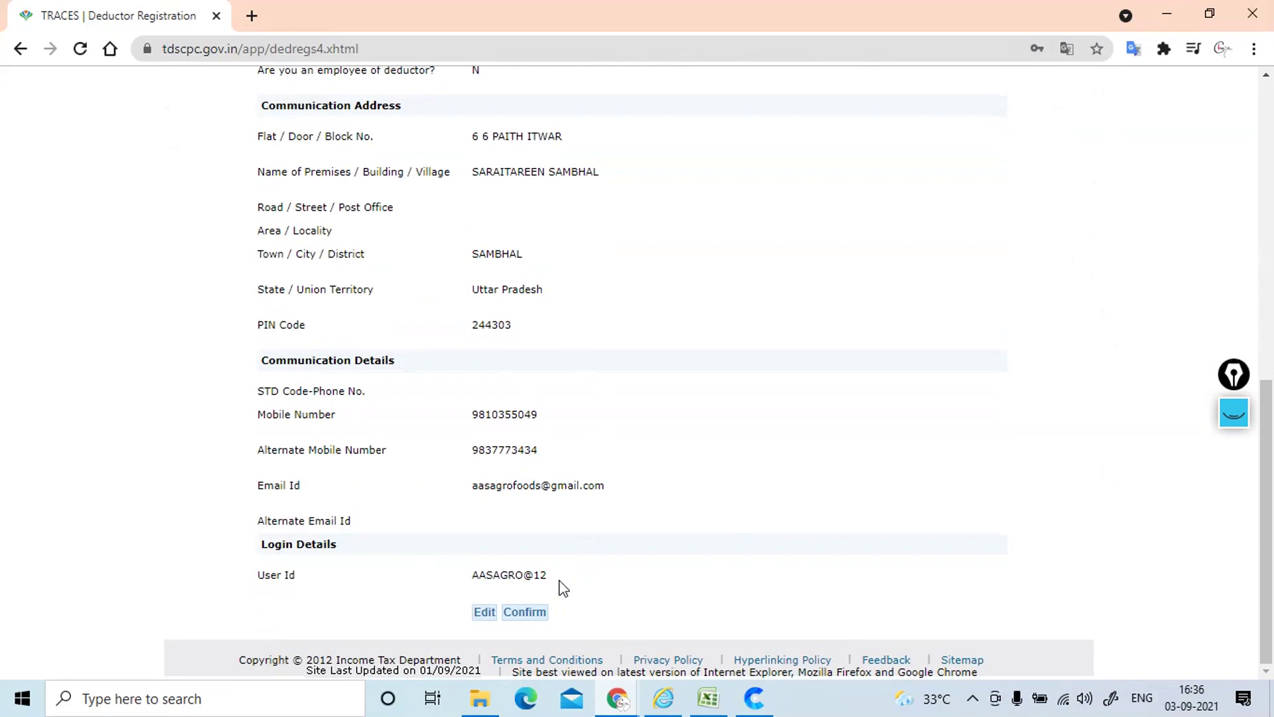
pyautogui.click(523, 614)
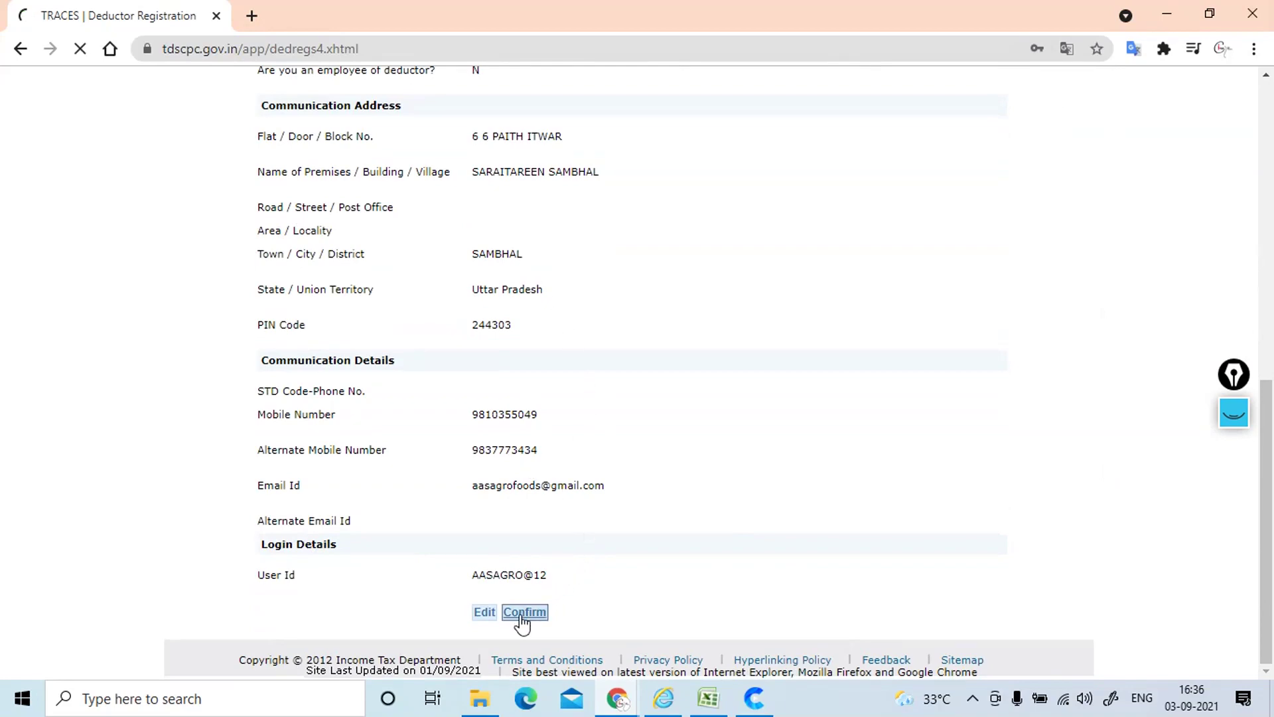